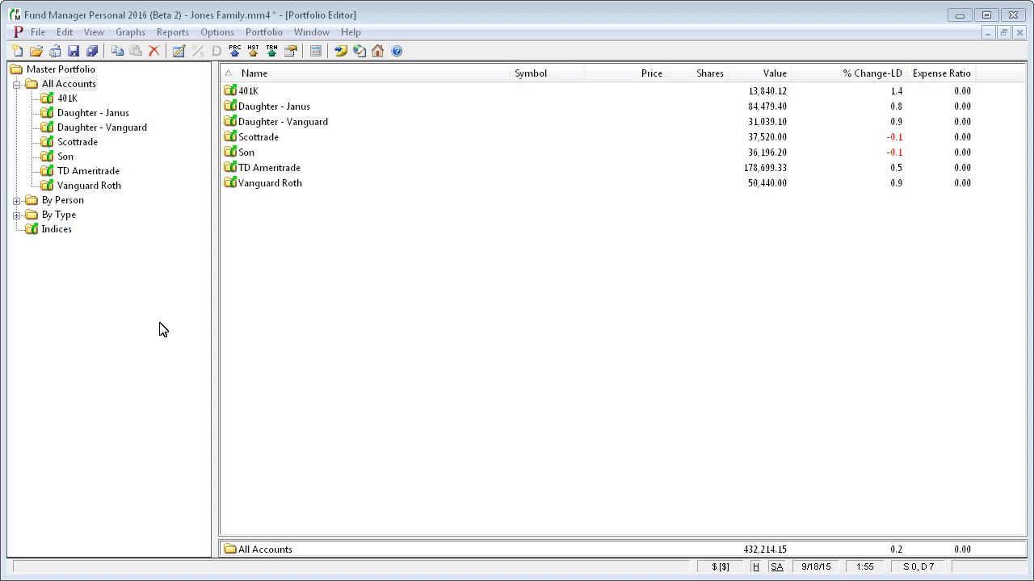
- View the investments held in the 401K and Daughter - Janus accounts, and return to the All Accounts overview
{"action": "left_click", "coordinate": [67, 98]}
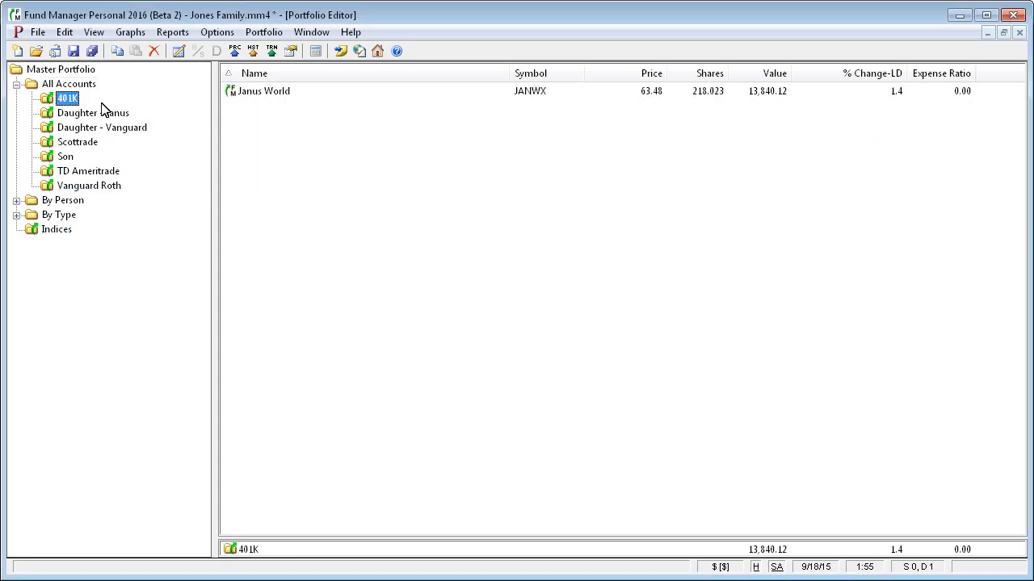
{"action": "left_click", "coordinate": [86, 114]}
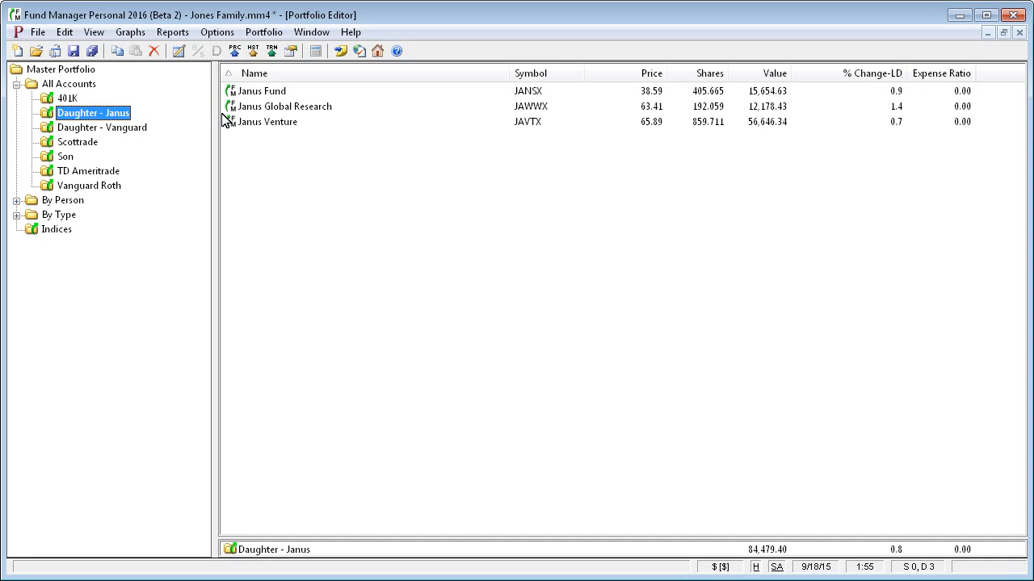
{"action": "left_click", "coordinate": [69, 85]}
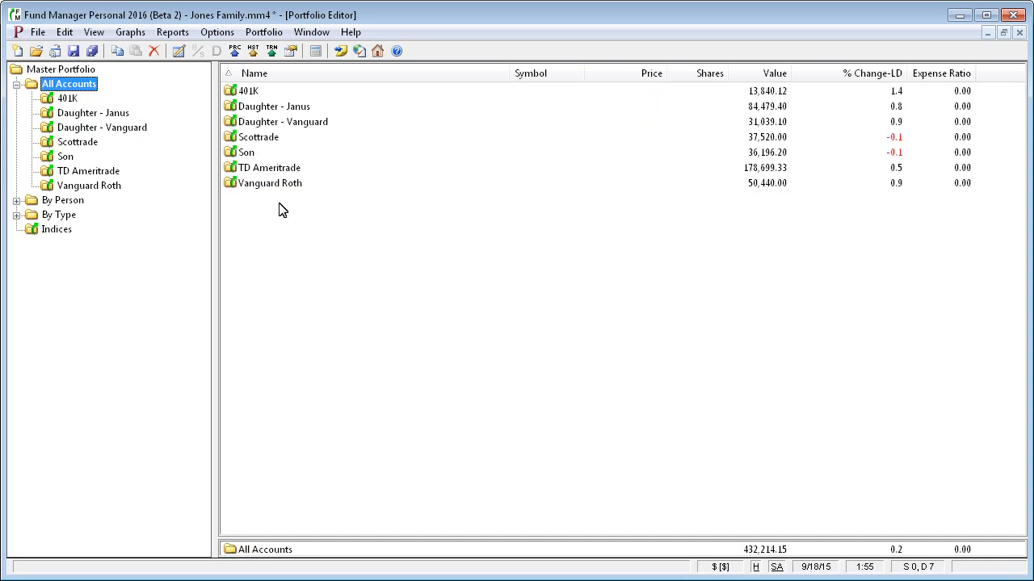
- Close the Portfolio Editor to show the graphs, and open the Portfolio Editor again
{"action": "left_click", "coordinate": [1019, 33]}
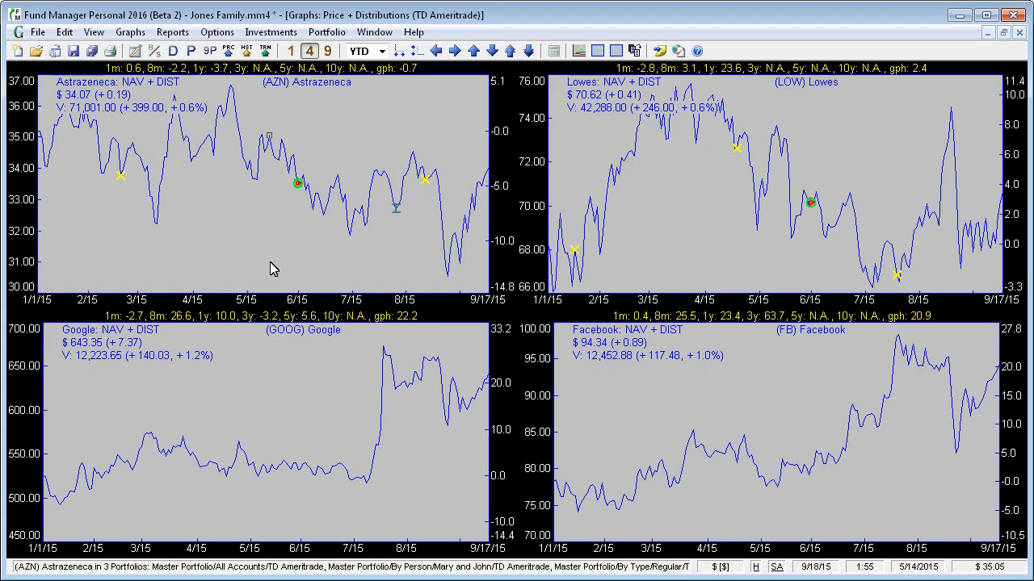
{"action": "left_click", "coordinate": [94, 31]}
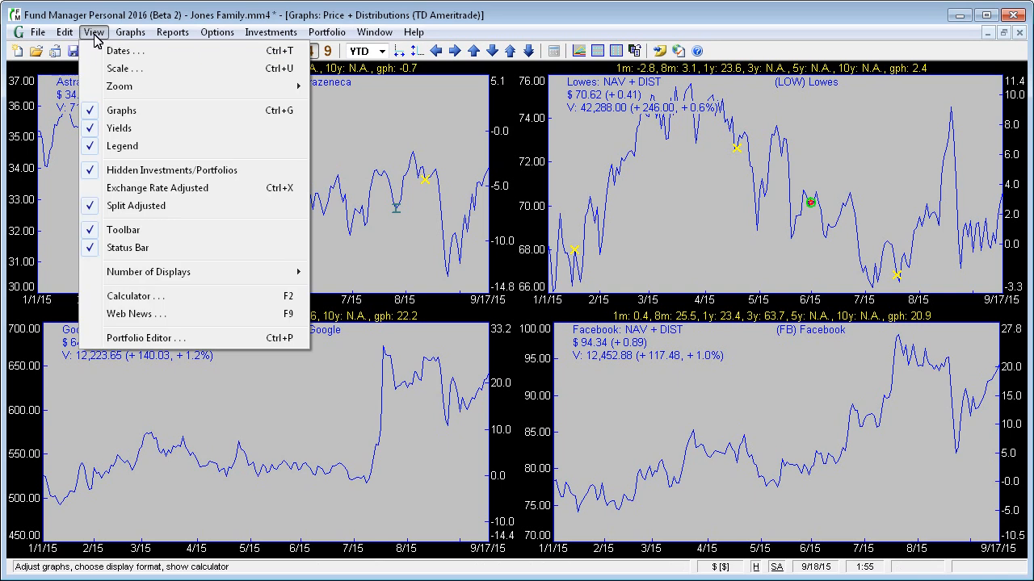
{"action": "left_click", "coordinate": [144, 340]}
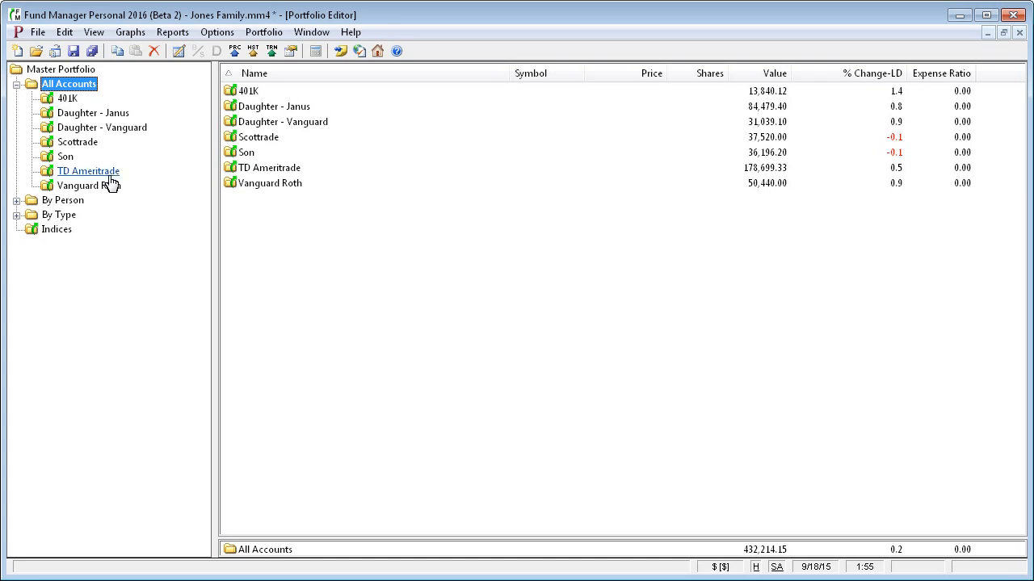
- Examine the holdings of the Daughter - Vanguard, Scottrade, 401K and Daughter - Janus accounts and the All Accounts list
{"action": "left_click", "coordinate": [99, 128]}
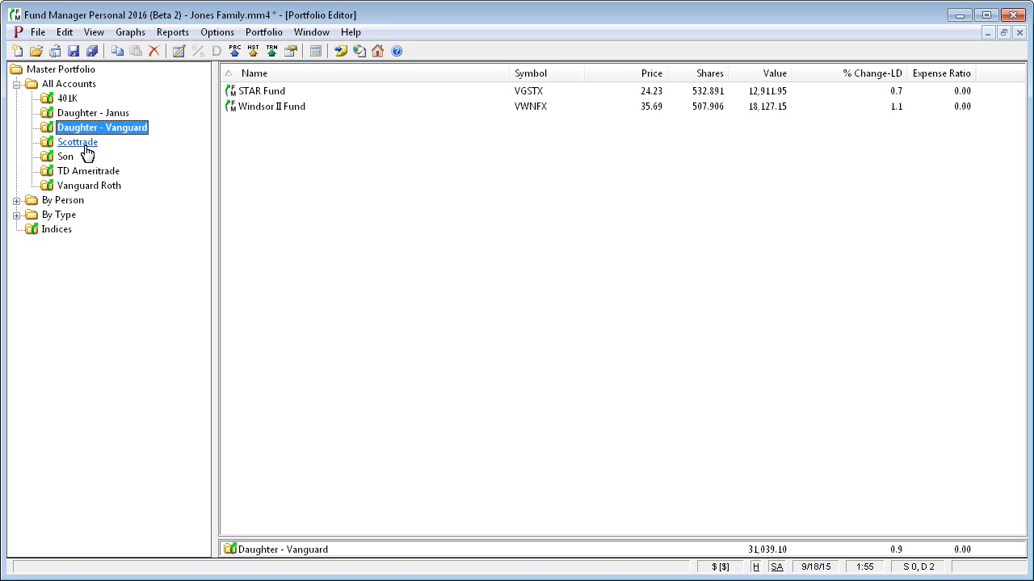
{"action": "left_click", "coordinate": [87, 152]}
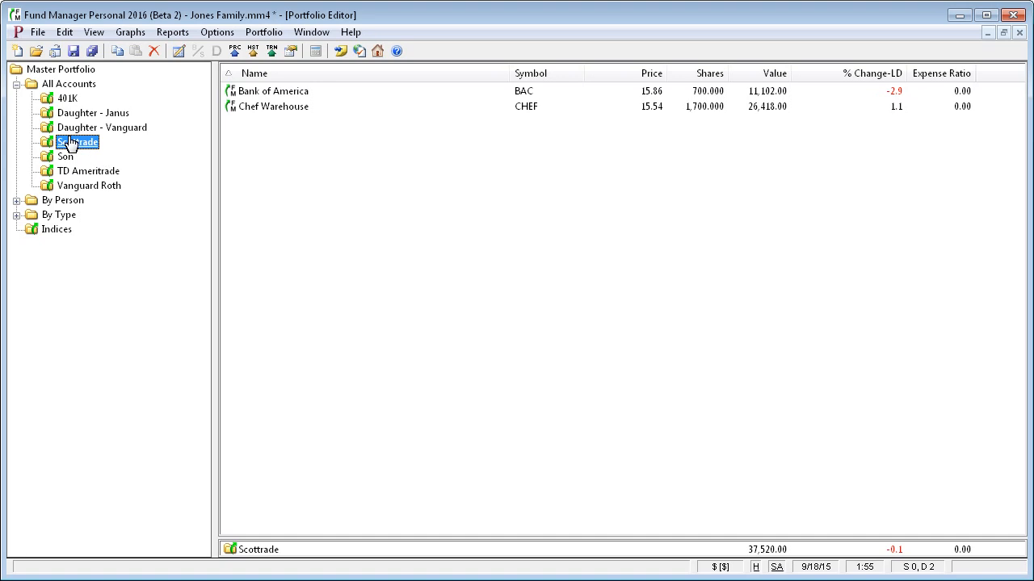
{"action": "left_click", "coordinate": [67, 101]}
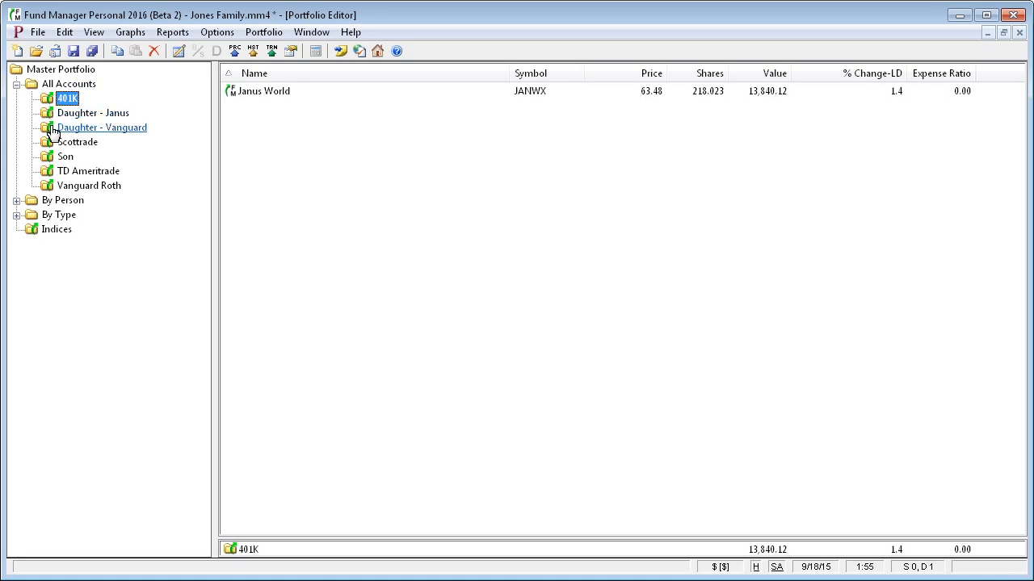
{"action": "left_click", "coordinate": [85, 91]}
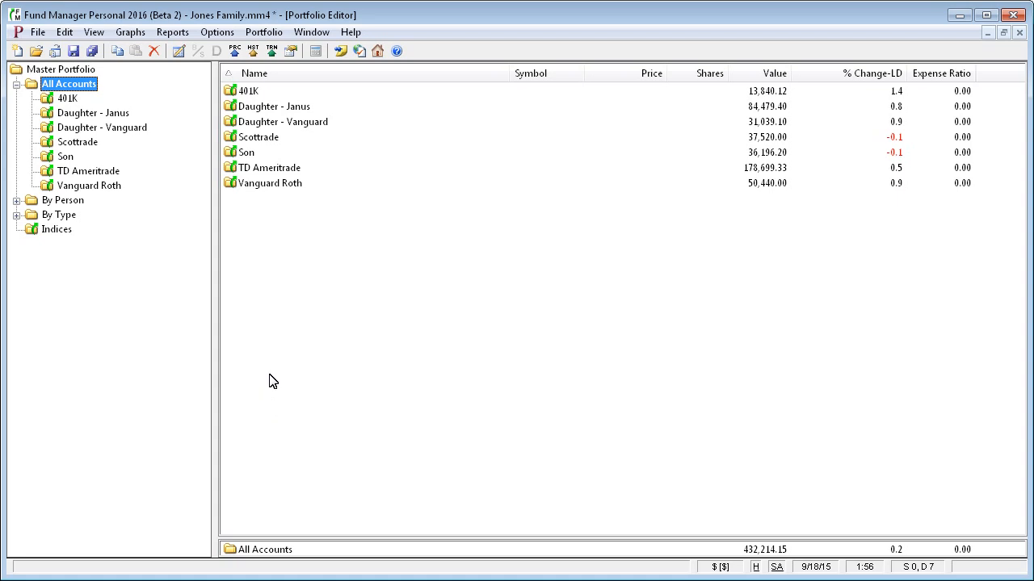
{"action": "left_click", "coordinate": [101, 113]}
{"action": "left_click", "coordinate": [108, 131]}
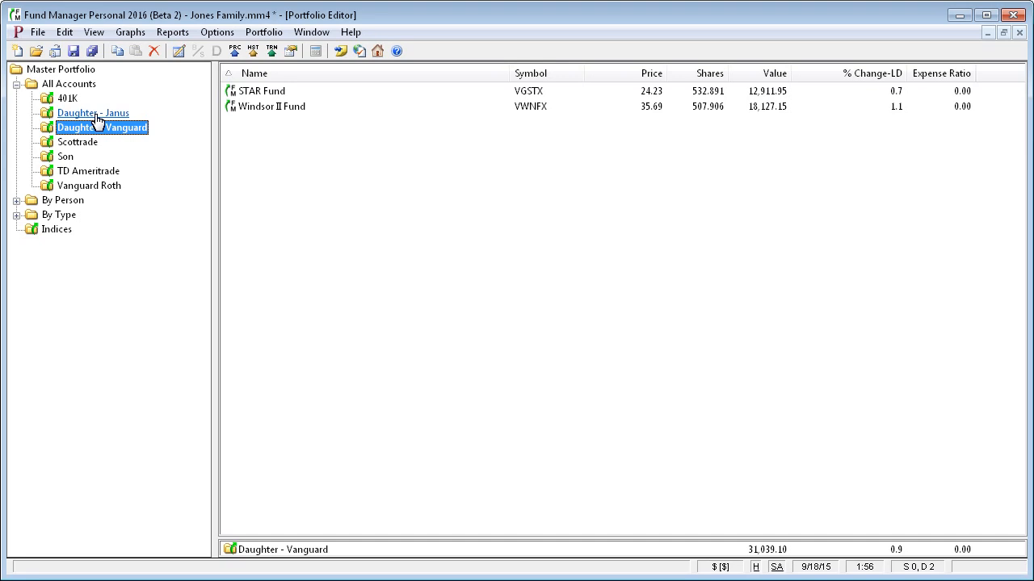
- Create a new sub-portfolio named Daughter under All Accounts
{"action": "left_click", "coordinate": [79, 87]}
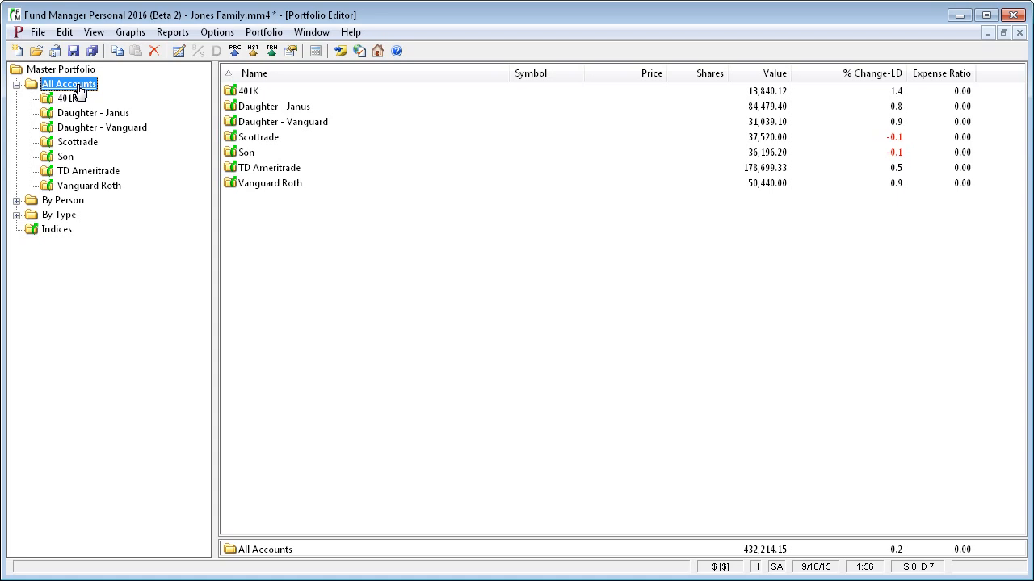
{"action": "right_click", "coordinate": [79, 89]}
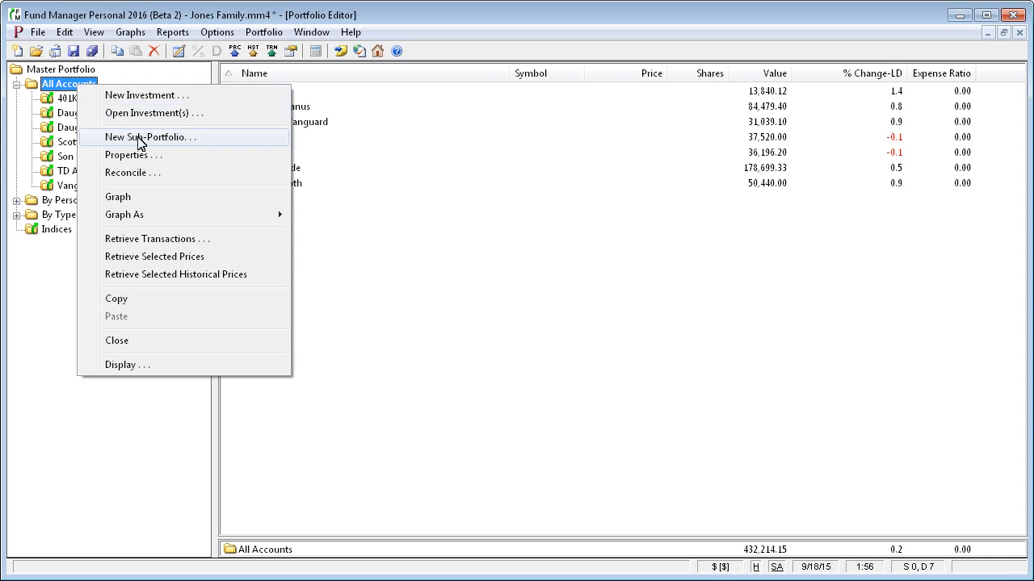
{"action": "left_click", "coordinate": [224, 143]}
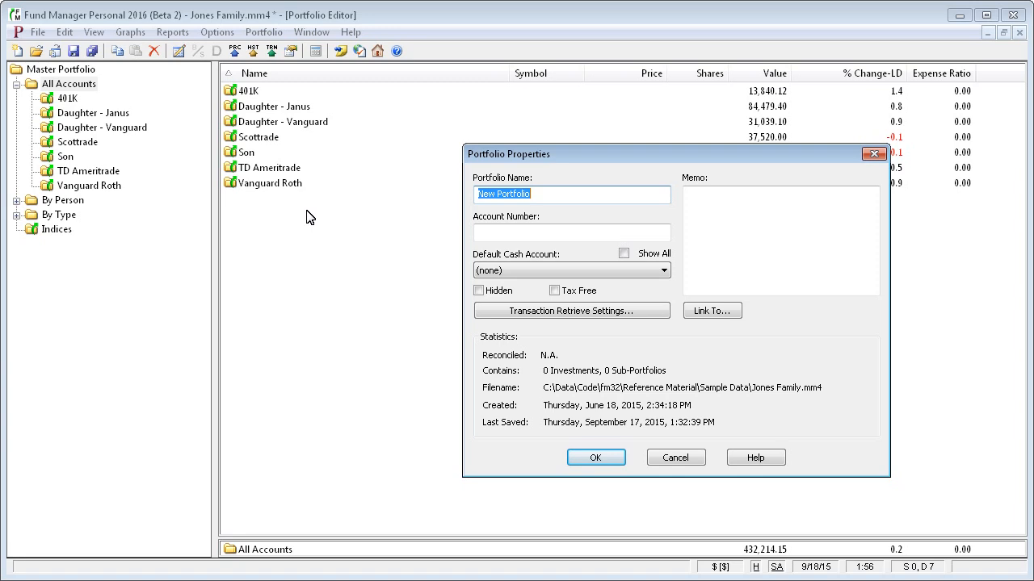
{"action": "type", "text": "Daughter"}
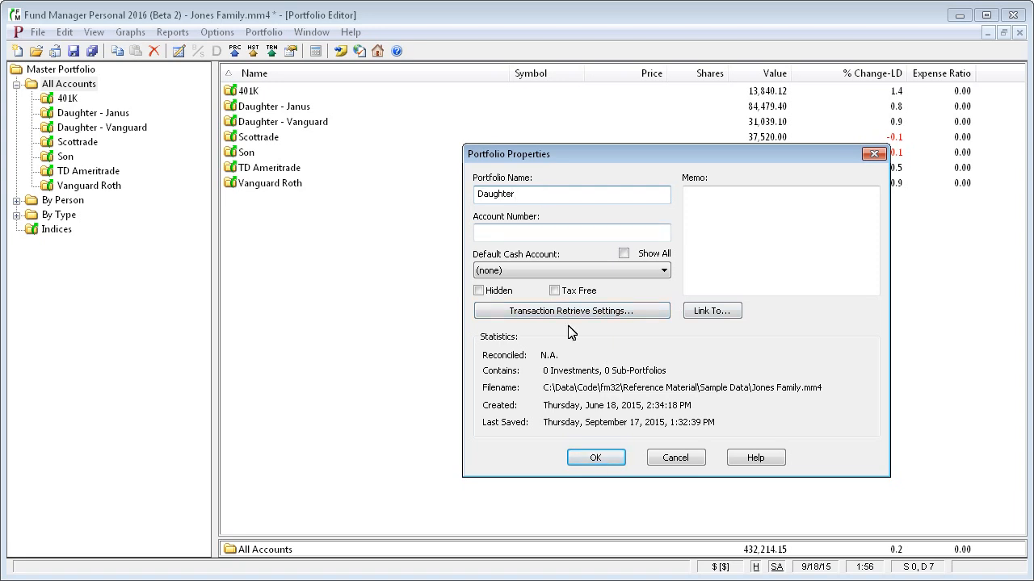
{"action": "left_click", "coordinate": [596, 459]}
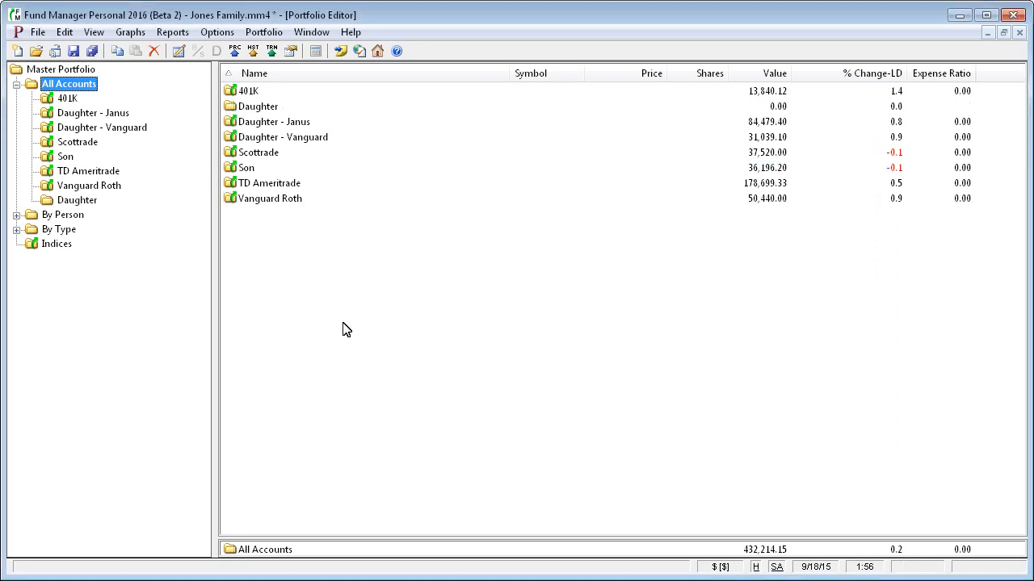
- Move the Daughter - Janus and Daughter - Vanguard accounts together from All Accounts into the Daughter sub-portfolio
{"action": "left_click", "coordinate": [72, 203]}
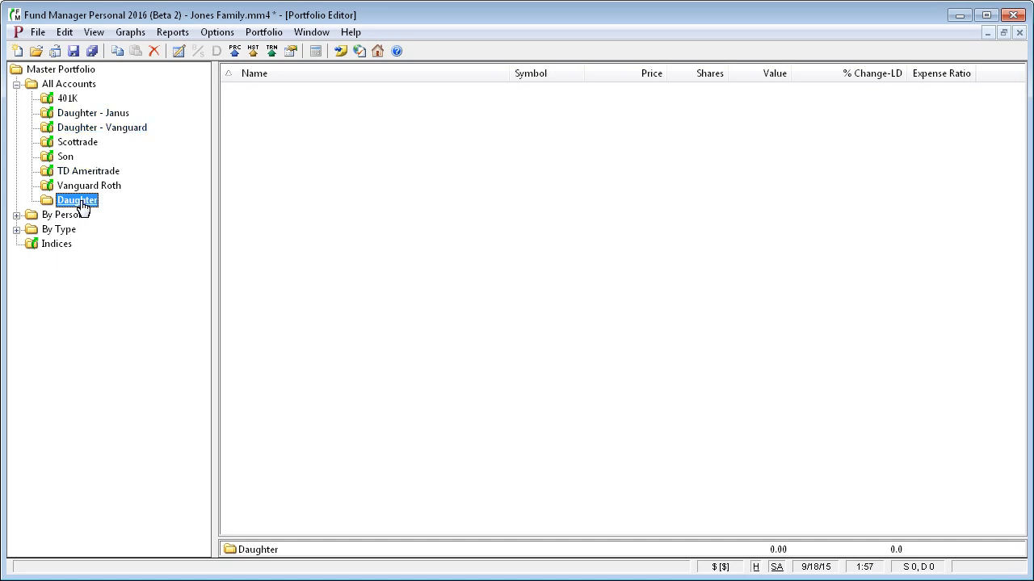
{"action": "left_click", "coordinate": [70, 84]}
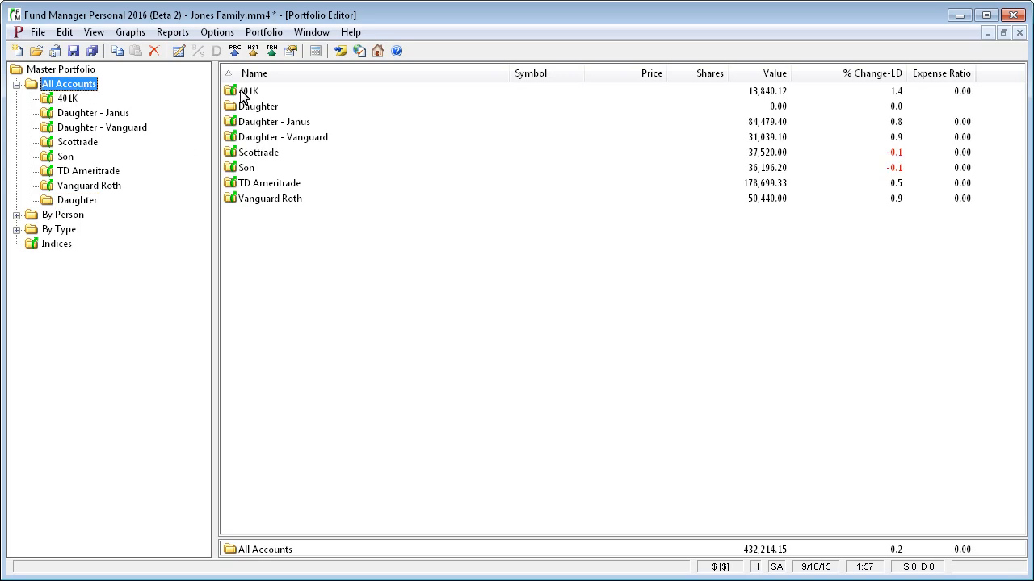
{"action": "left_click", "coordinate": [295, 126]}
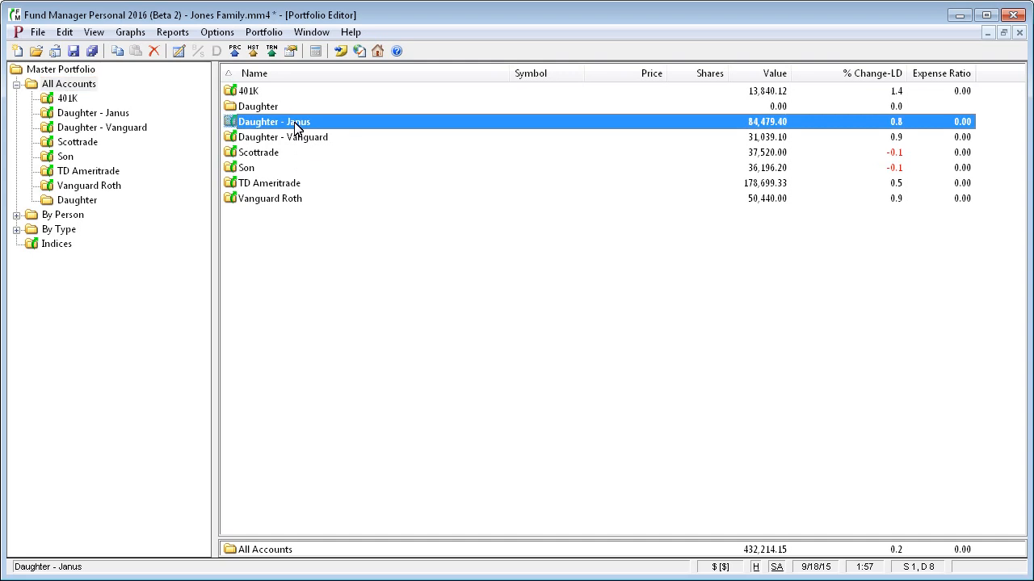
{"action": "left_click", "coordinate": [297, 140], "text": "ctrl"}
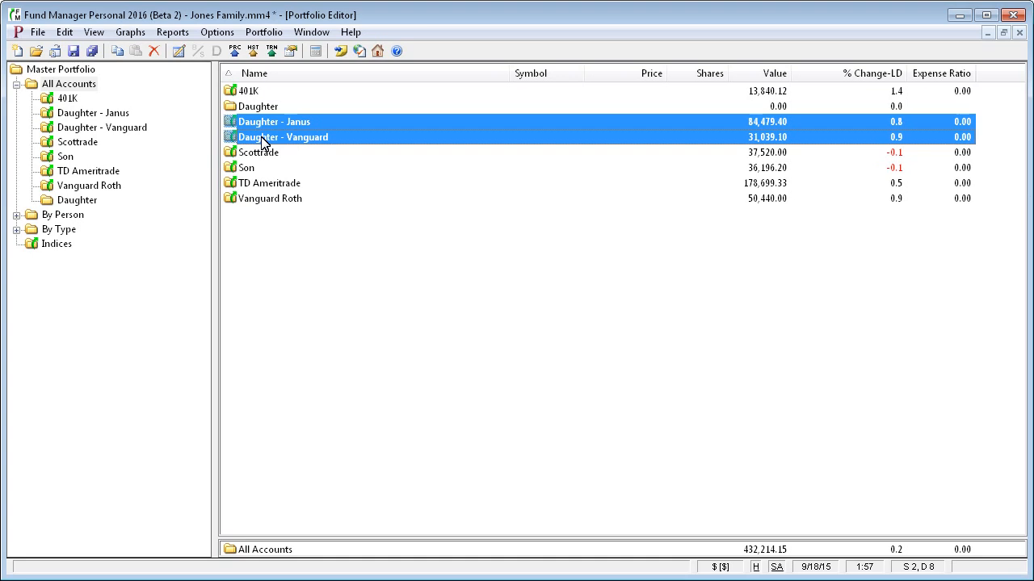
{"action": "left_click_drag", "start_coordinate": [262, 142], "coordinate": [85, 208]}
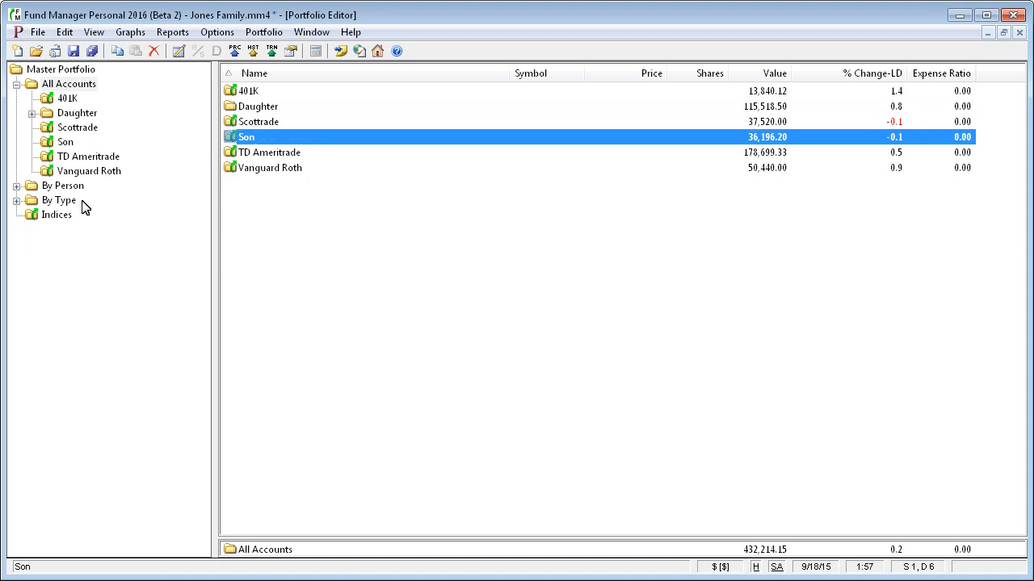
- Expand the Daughter sub-portfolio and review its contents alongside the Master Portfolio and All Accounts levels
{"action": "left_click", "coordinate": [32, 114]}
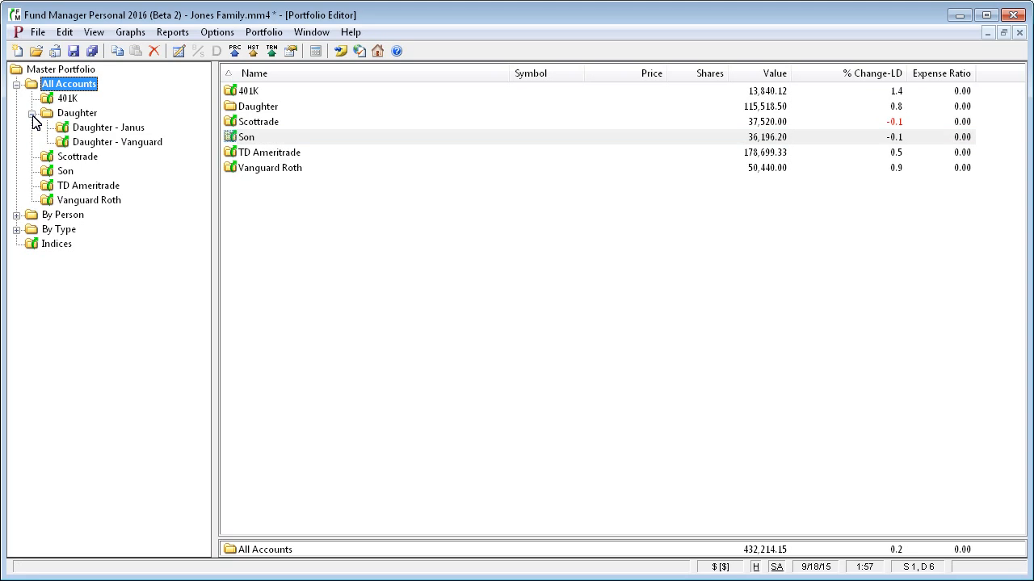
{"action": "left_click", "coordinate": [90, 118]}
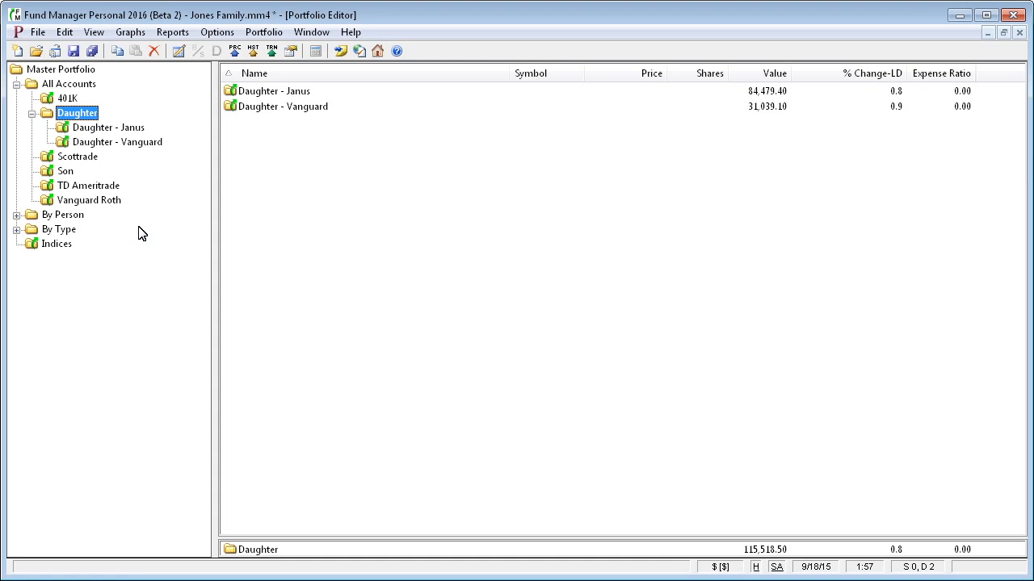
{"action": "left_click", "coordinate": [73, 71]}
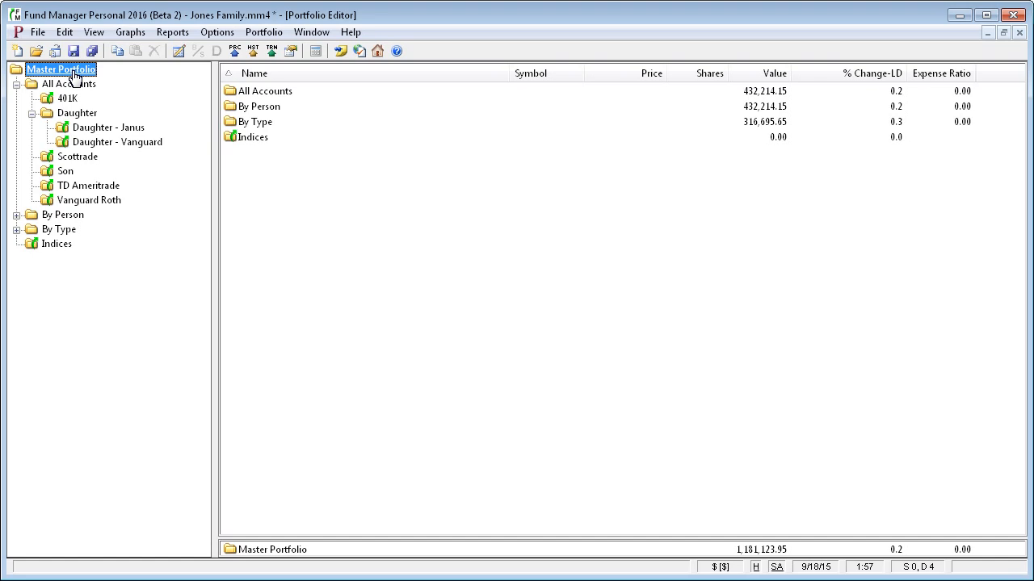
{"action": "left_click", "coordinate": [72, 84]}
{"action": "left_click", "coordinate": [77, 114]}
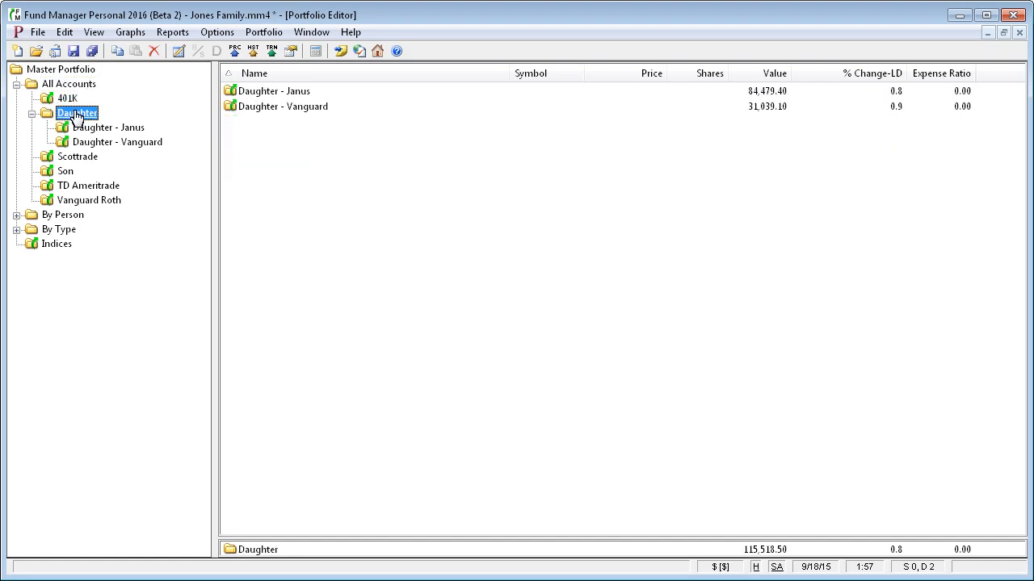
{"action": "left_click", "coordinate": [72, 87]}
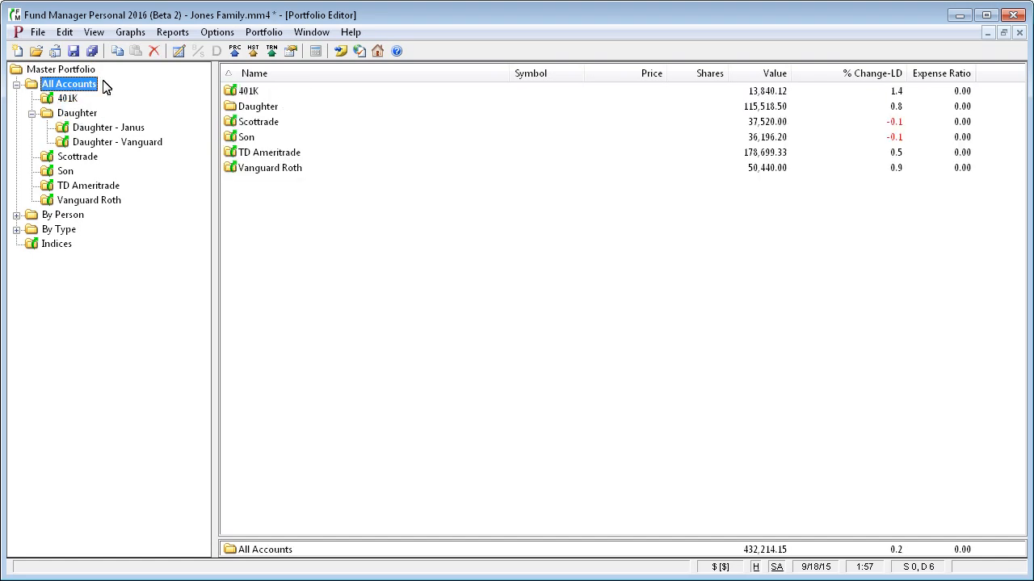
- Generate a Portfolio Value report for the Daughter sub-portfolio under All Accounts, with subtotals by Sub-Portfolio
{"action": "left_click", "coordinate": [169, 33]}
{"action": "left_click", "coordinate": [193, 51]}
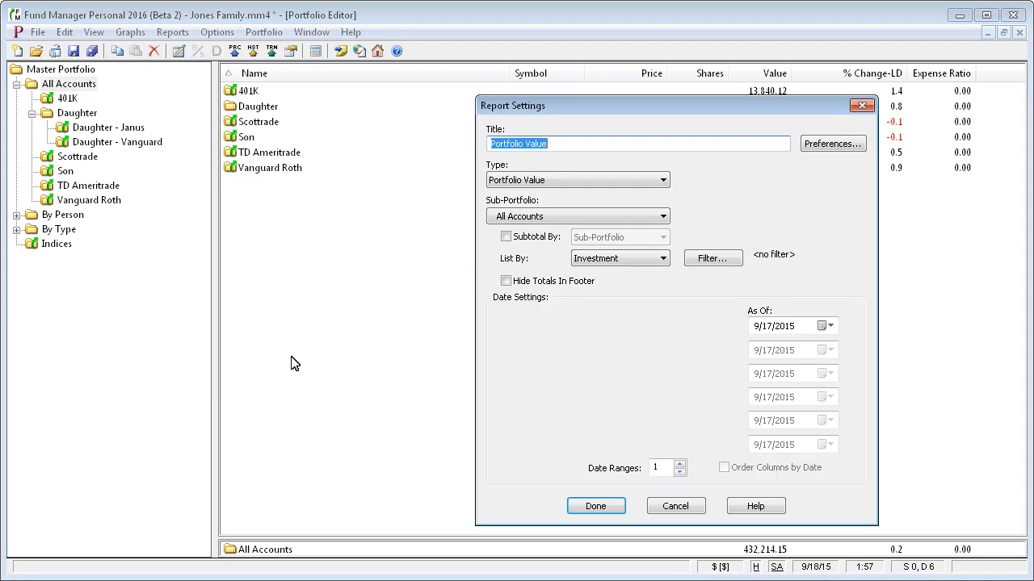
{"action": "left_click", "coordinate": [663, 217]}
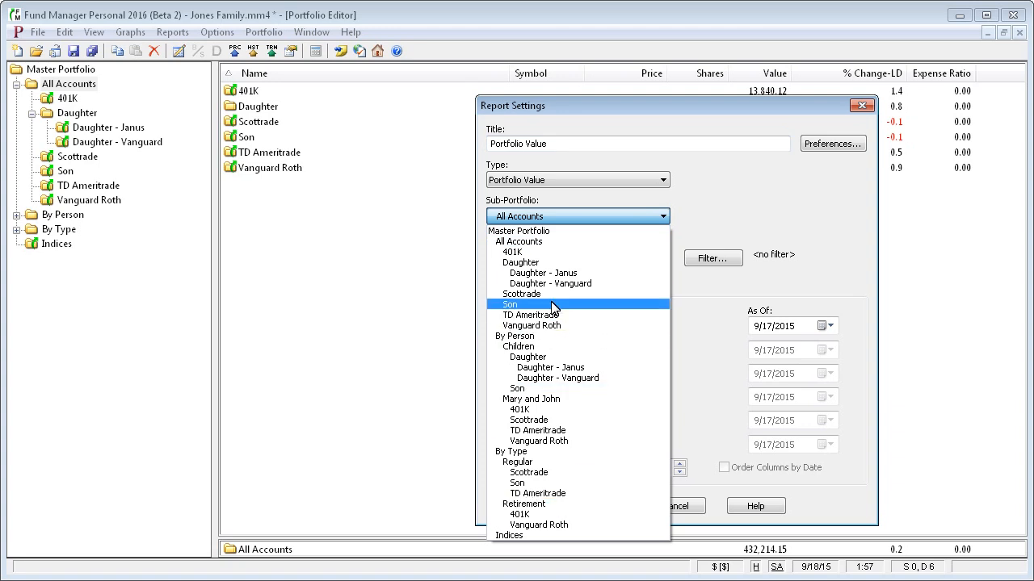
{"action": "left_click", "coordinate": [523, 266]}
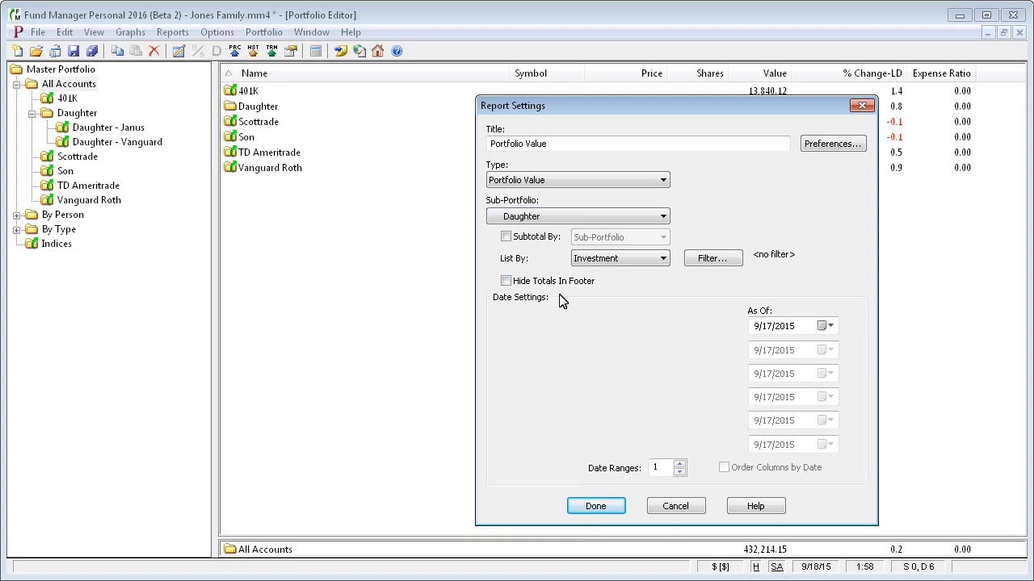
{"action": "left_click", "coordinate": [539, 239]}
{"action": "left_click", "coordinate": [539, 239]}
{"action": "left_click", "coordinate": [539, 239]}
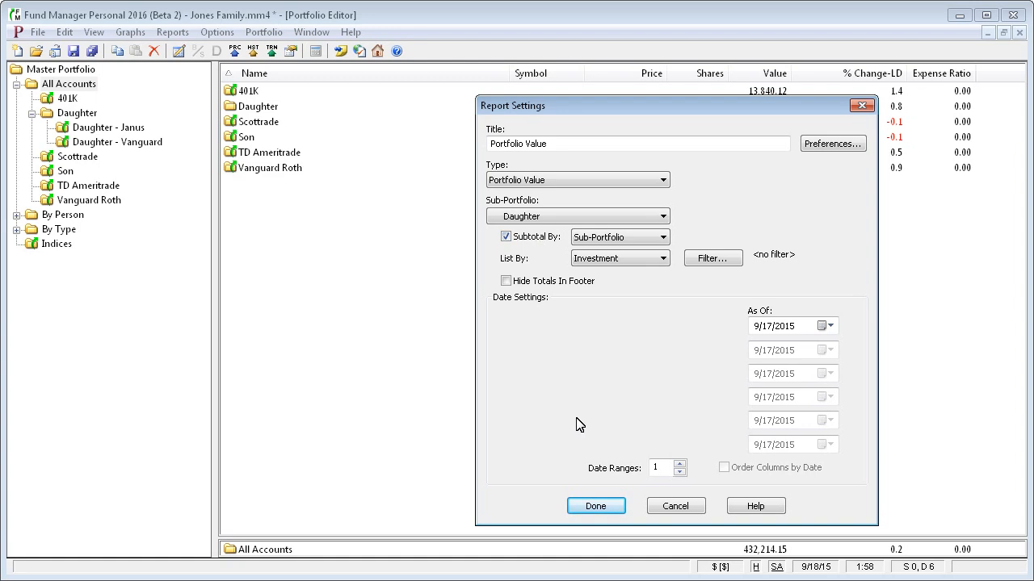
{"action": "left_click", "coordinate": [610, 508]}
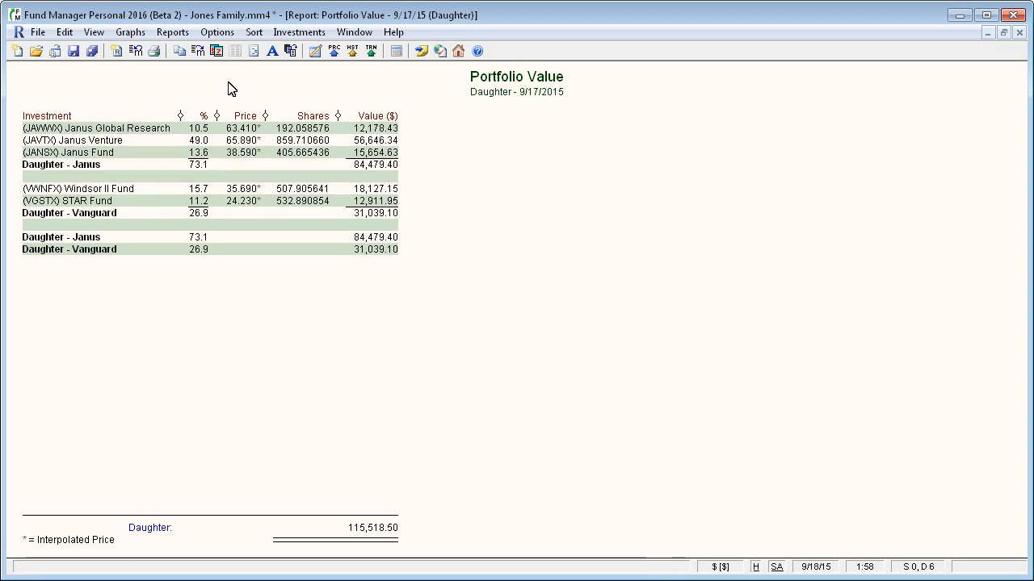
- Turn off subtotals in the Portfolio Value report settings, keep it listed by Investment, and regenerate the report
{"action": "left_click", "coordinate": [216, 51]}
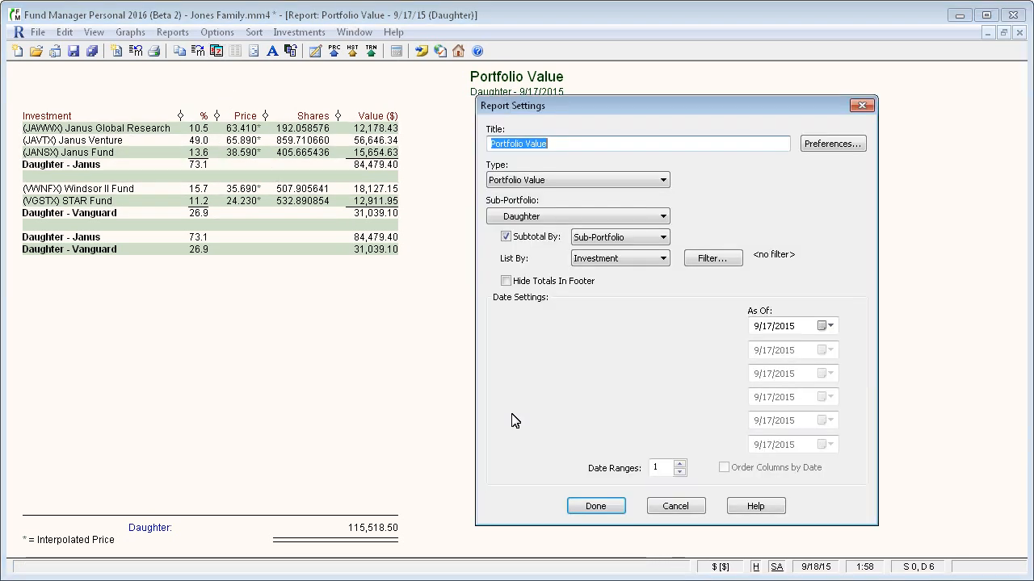
{"action": "left_click", "coordinate": [542, 239]}
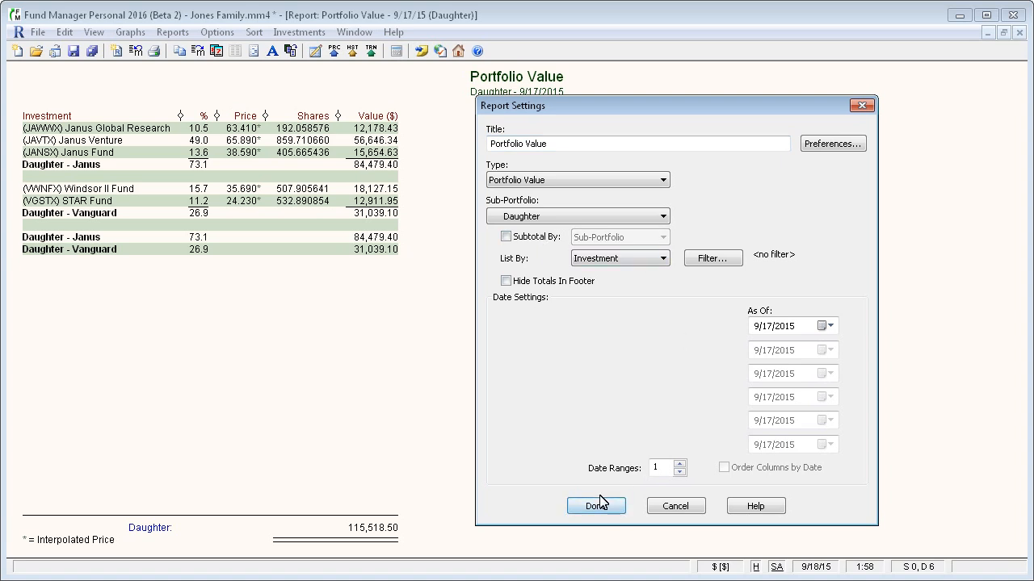
{"action": "left_click", "coordinate": [663, 259]}
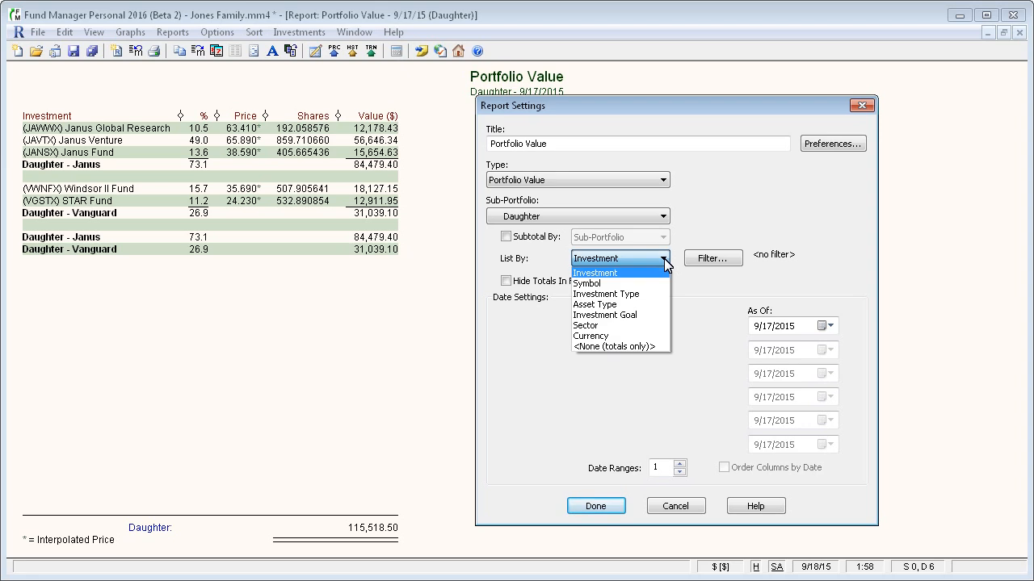
{"action": "left_click", "coordinate": [664, 261]}
{"action": "left_click", "coordinate": [611, 505]}
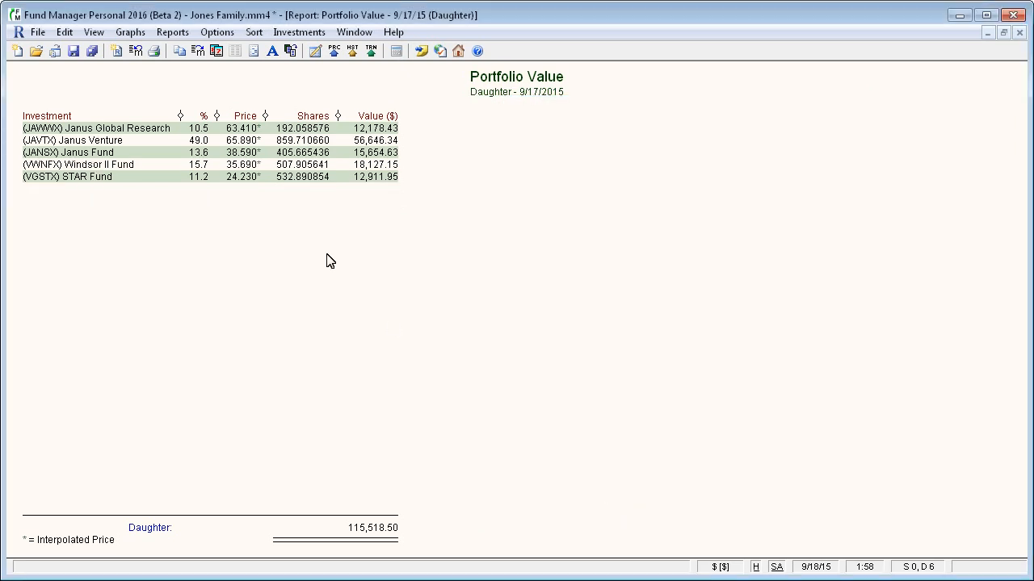
- Close the Portfolio Value report for Daughter and return to the Portfolio Editor
{"action": "left_click", "coordinate": [124, 173]}
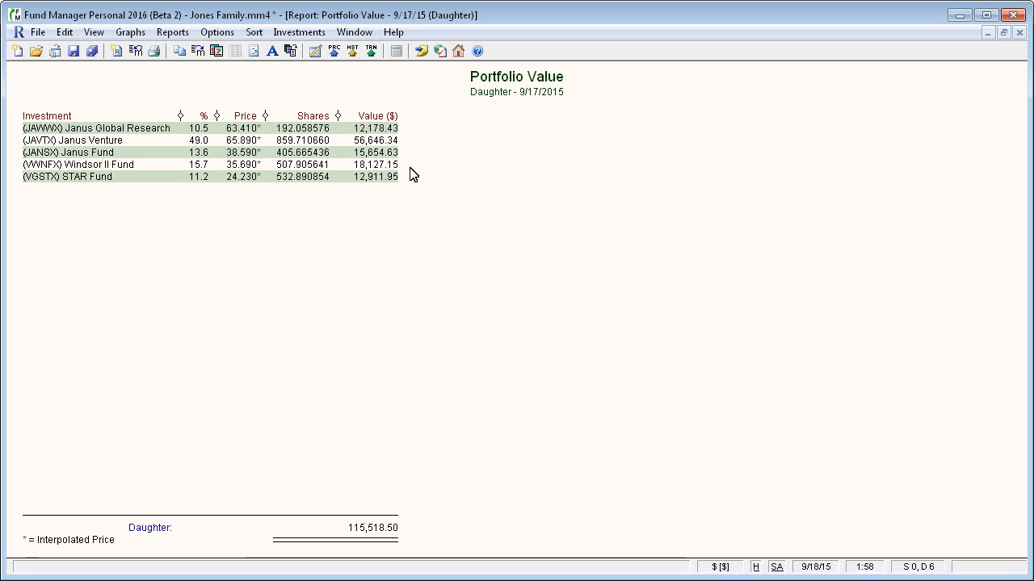
{"action": "left_click", "coordinate": [1019, 32]}
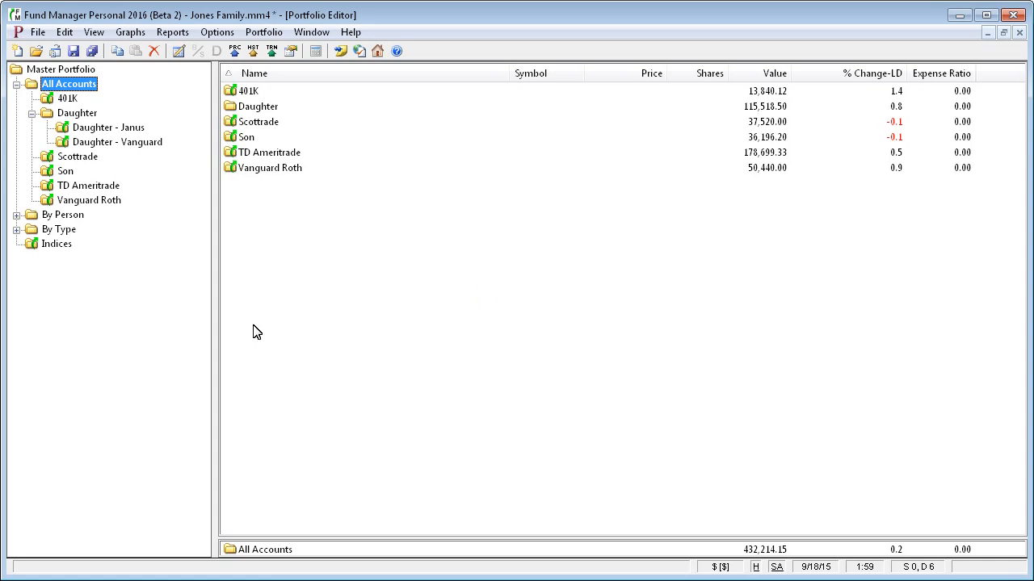
- Create two new sub-portfolios under All Accounts, named Taxable and Tax Free
{"action": "right_click", "coordinate": [68, 87]}
{"action": "left_click", "coordinate": [108, 139]}
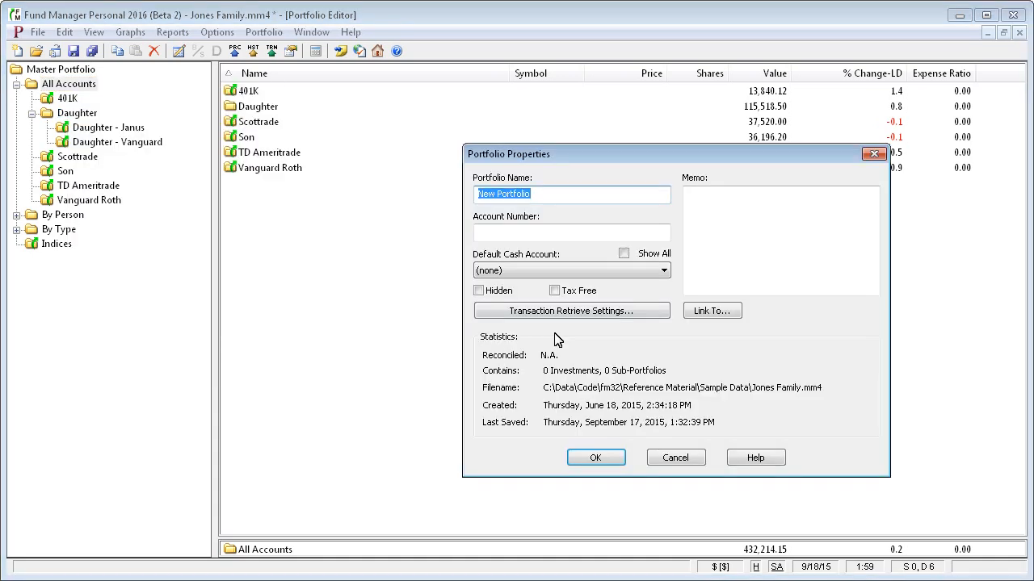
{"action": "type", "text": "Taxable"}
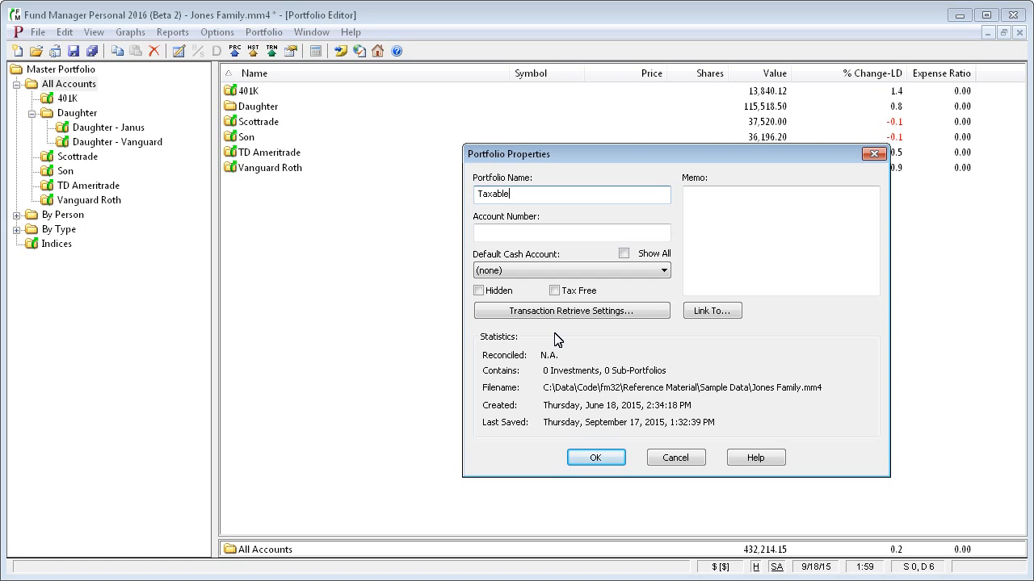
{"action": "key", "text": "Return"}
{"action": "right_click", "coordinate": [58, 85]}
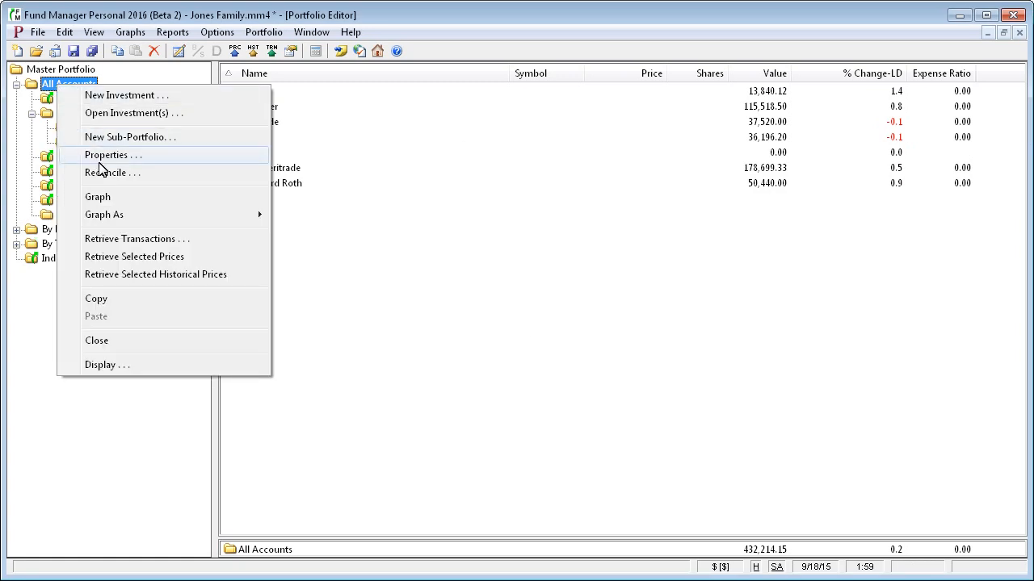
{"action": "left_click", "coordinate": [121, 138]}
{"action": "type", "text": "Tax"}
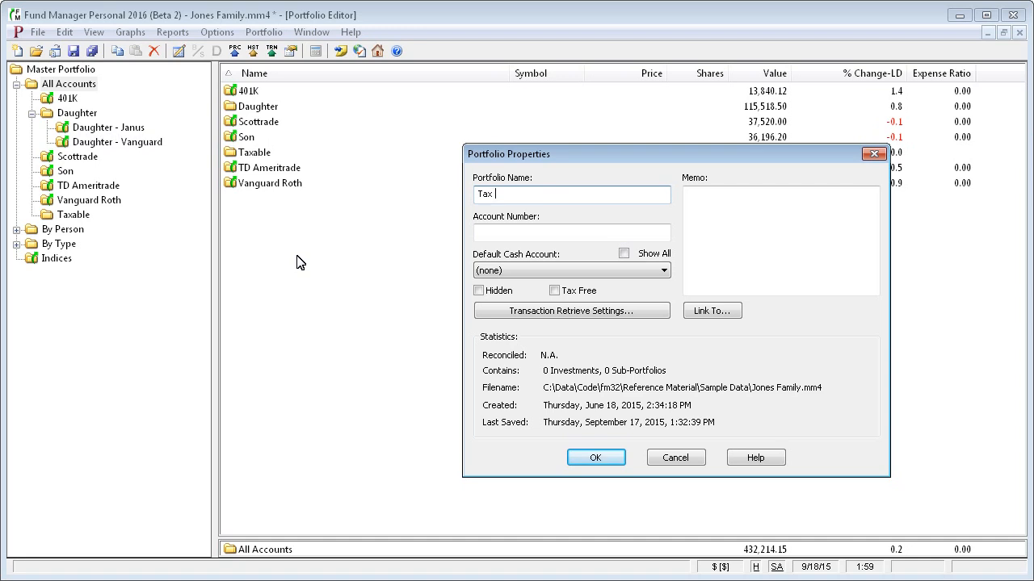
{"action": "type", "text": " Free"}
{"action": "key", "text": "Return"}
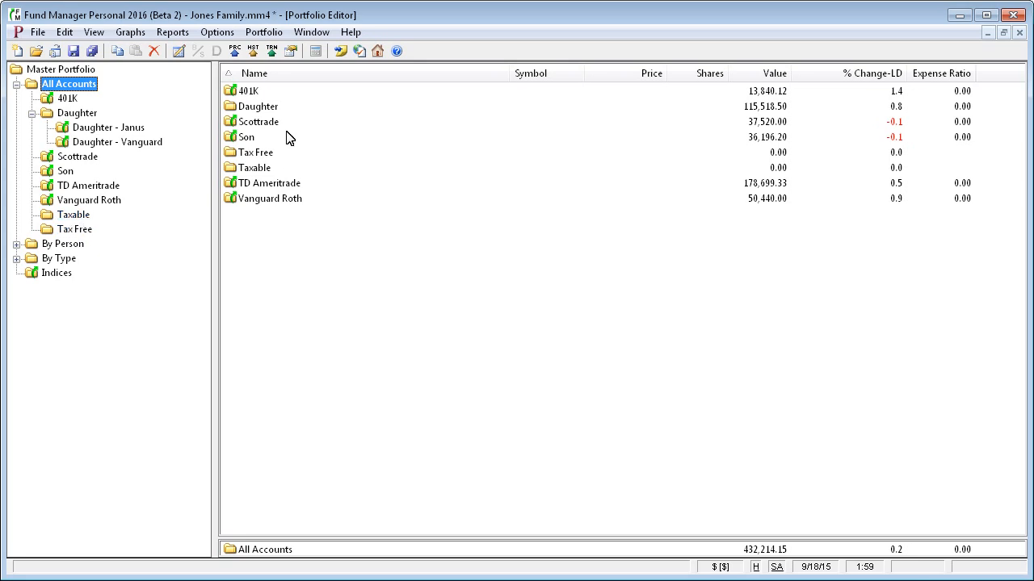
- Move the 401K and Vanguard Roth accounts together from All Accounts into the Tax Free sub-portfolio
{"action": "left_click", "coordinate": [256, 95]}
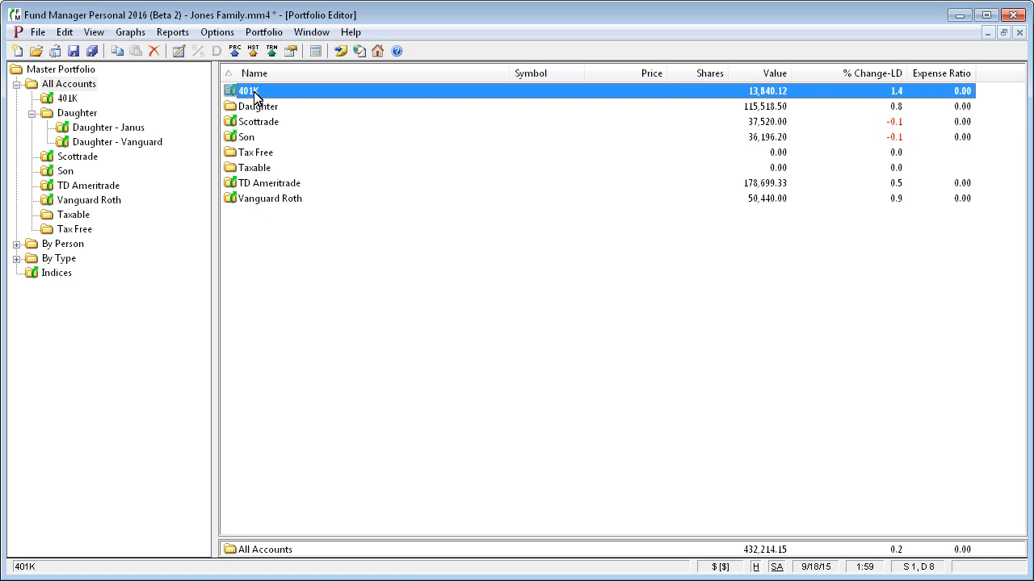
{"action": "left_click", "coordinate": [275, 202], "text": "ctrl"}
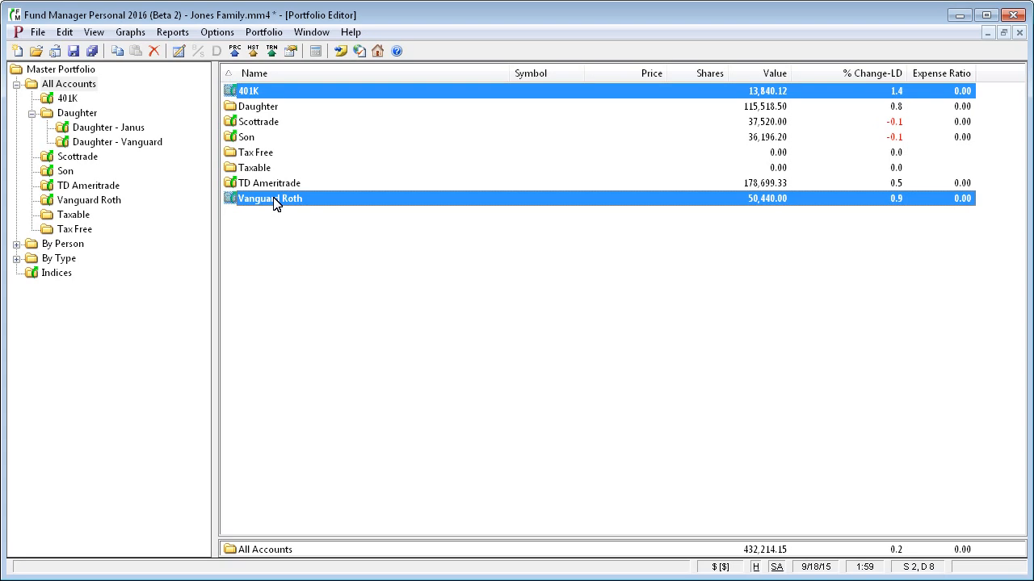
{"action": "left_click_drag", "start_coordinate": [273, 204], "coordinate": [89, 234]}
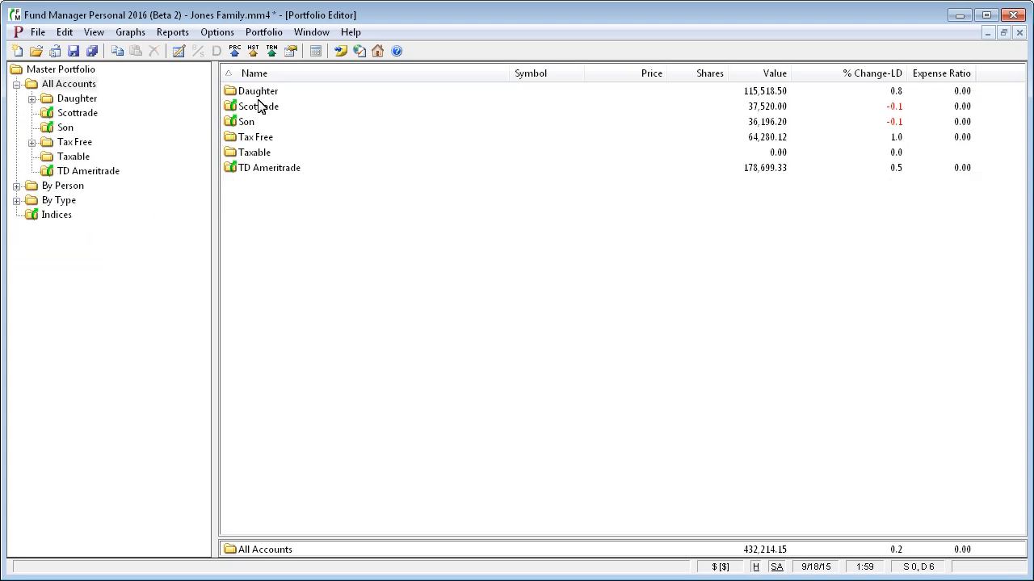
- Move Daughter, Scottrade, Son and TD Ameritrade together from All Accounts into the Taxable sub-portfolio
{"action": "left_click", "coordinate": [261, 96]}
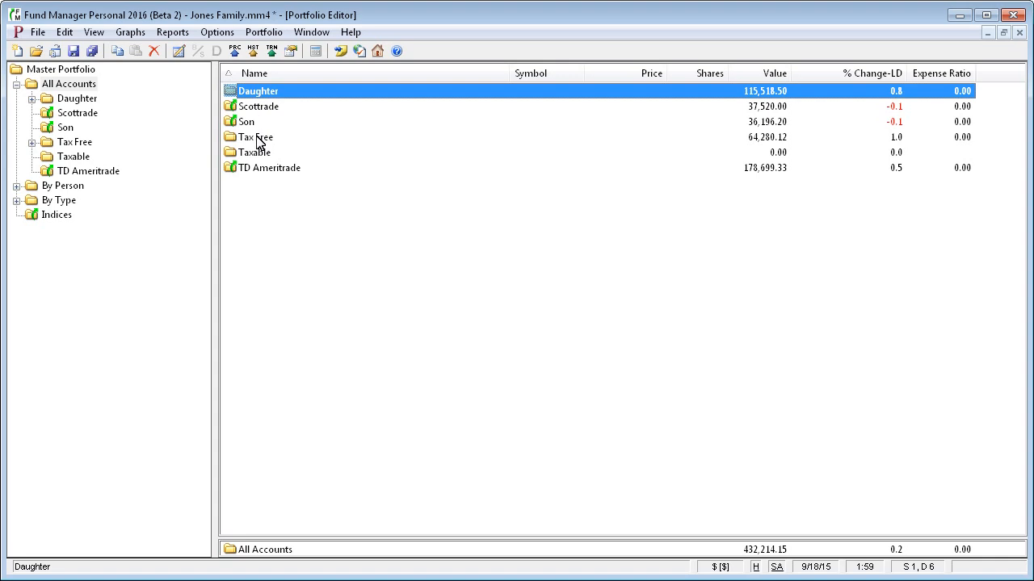
{"action": "left_click", "coordinate": [256, 106], "text": "ctrl"}
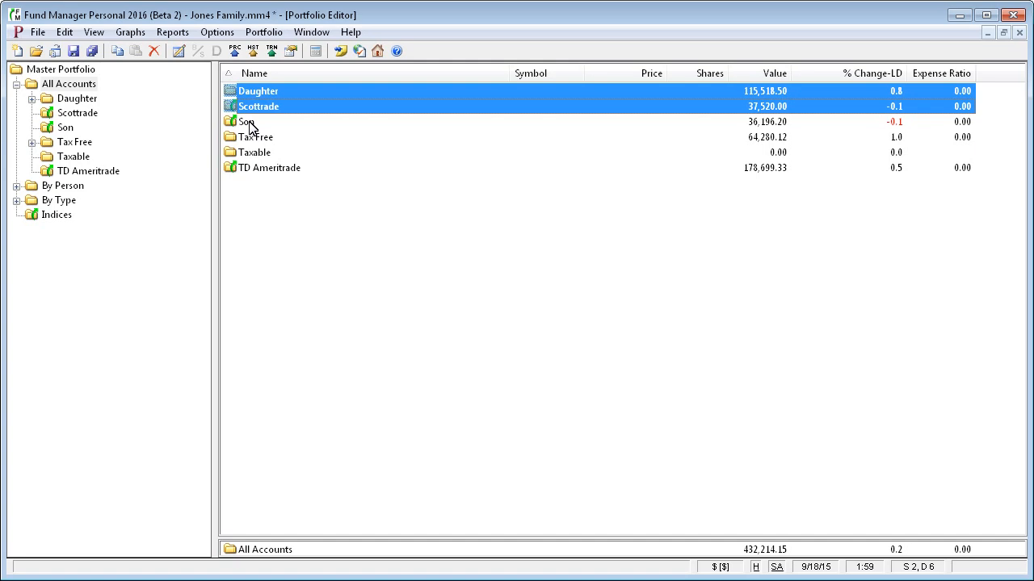
{"action": "left_click", "coordinate": [249, 126], "text": "ctrl"}
{"action": "left_click", "coordinate": [258, 172], "text": "ctrl"}
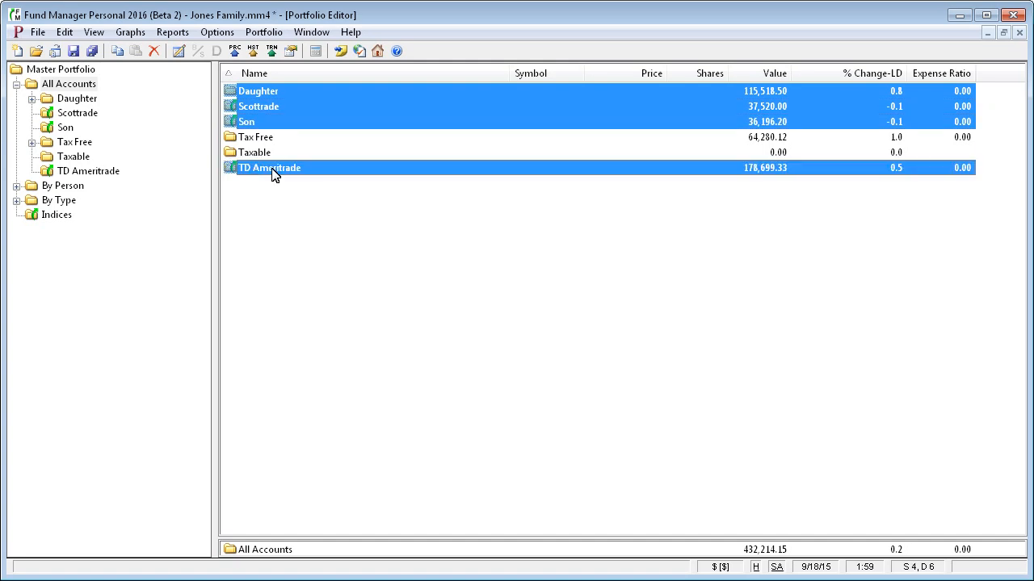
{"action": "left_click_drag", "start_coordinate": [277, 176], "coordinate": [81, 162]}
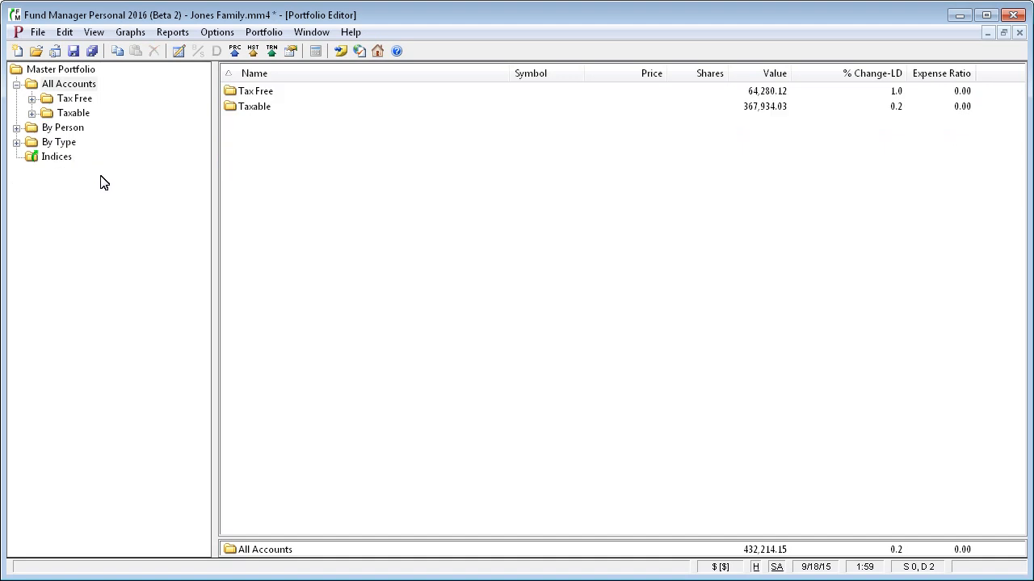
- Expand Tax Free and Taxable, and review the sub-portfolio choices in the Portfolio Value report settings without generating a report
{"action": "left_click", "coordinate": [32, 98]}
{"action": "left_click", "coordinate": [32, 142]}
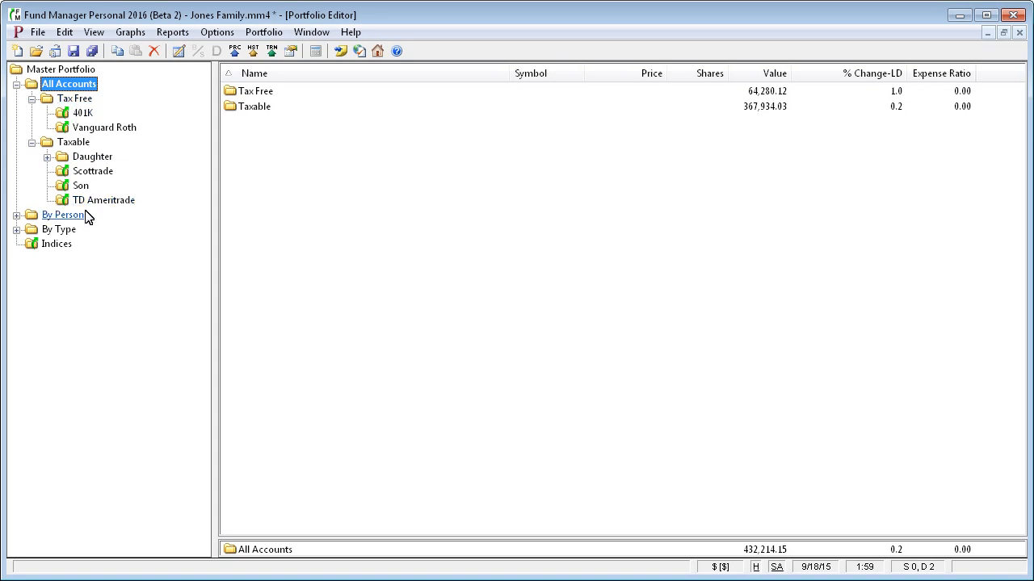
{"action": "left_click", "coordinate": [172, 32]}
{"action": "left_click", "coordinate": [188, 51]}
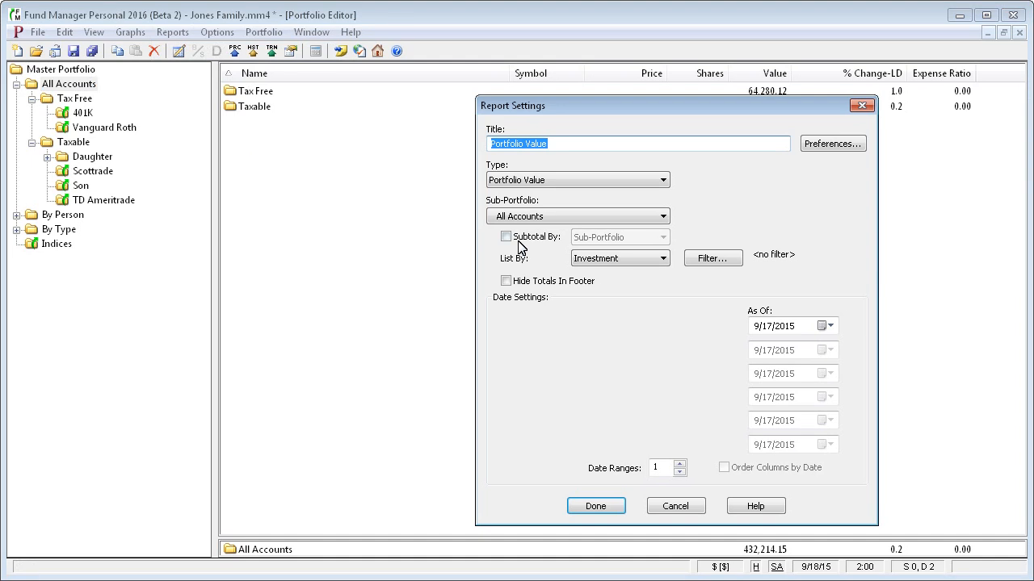
{"action": "left_click", "coordinate": [662, 217]}
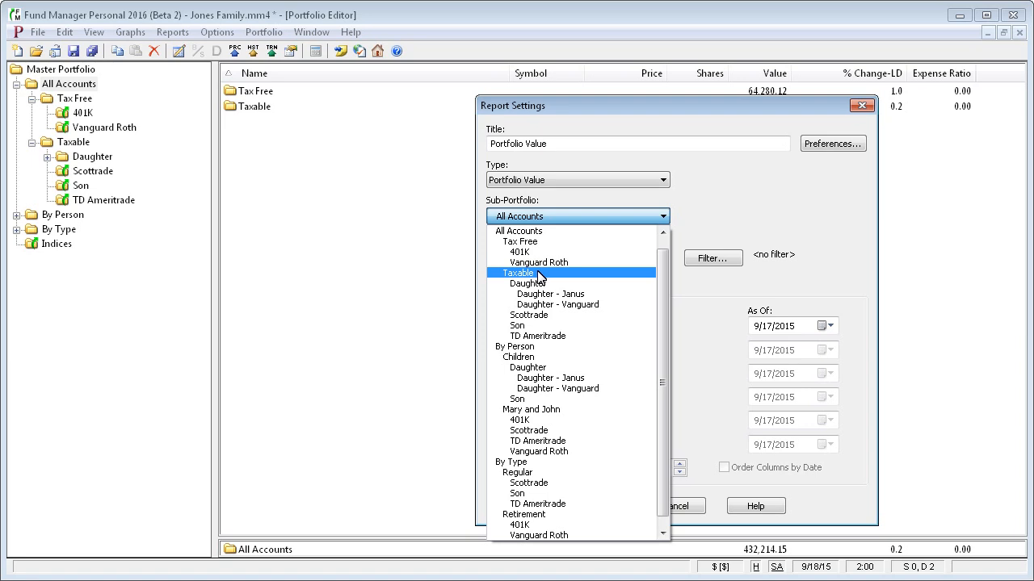
{"action": "left_click", "coordinate": [686, 210]}
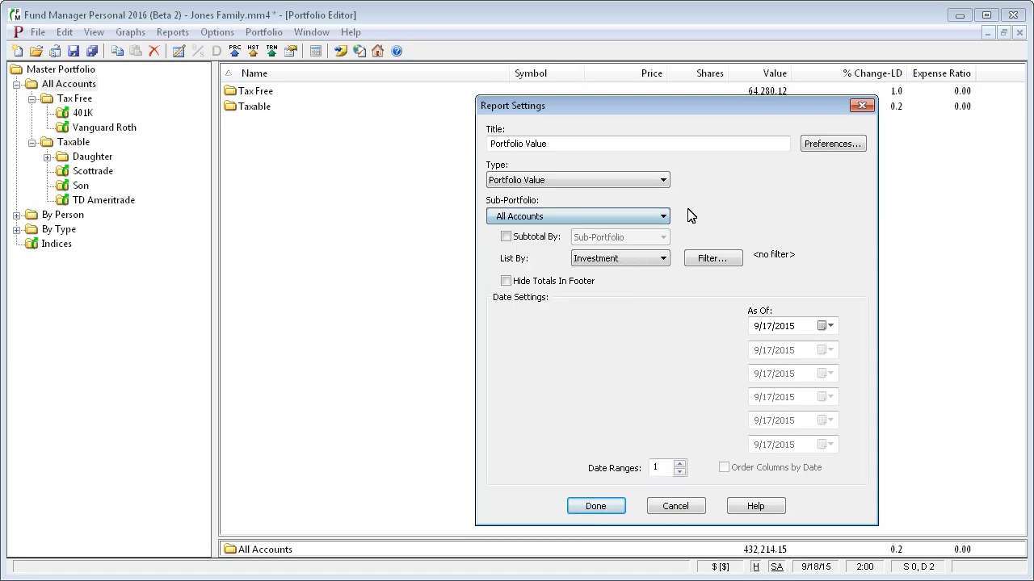
{"action": "left_click", "coordinate": [676, 513]}
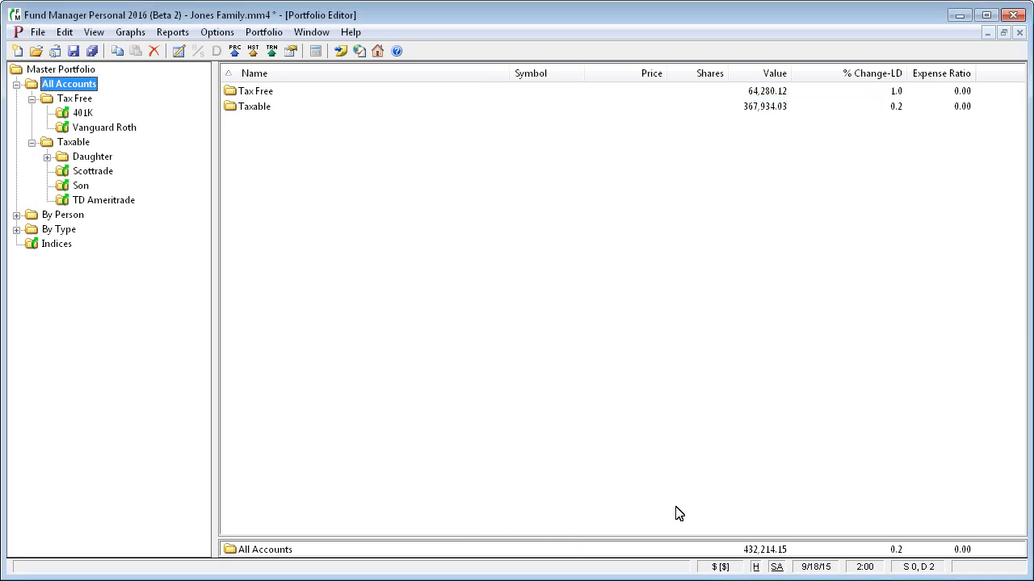
- Move the 401K and Vanguard Roth accounts from Tax Free back to the All Accounts level
{"action": "left_click", "coordinate": [77, 99]}
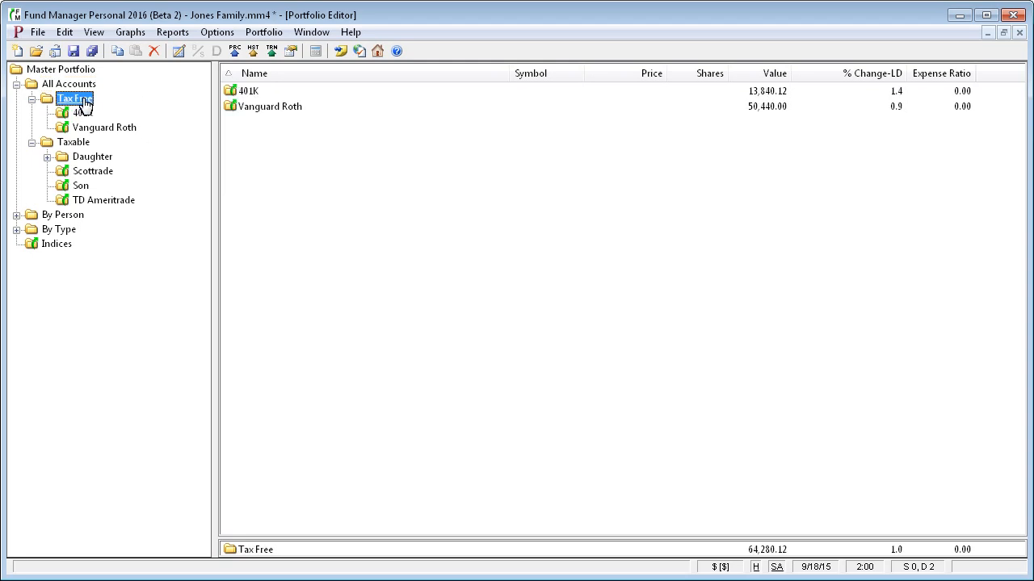
{"action": "left_click", "coordinate": [253, 92]}
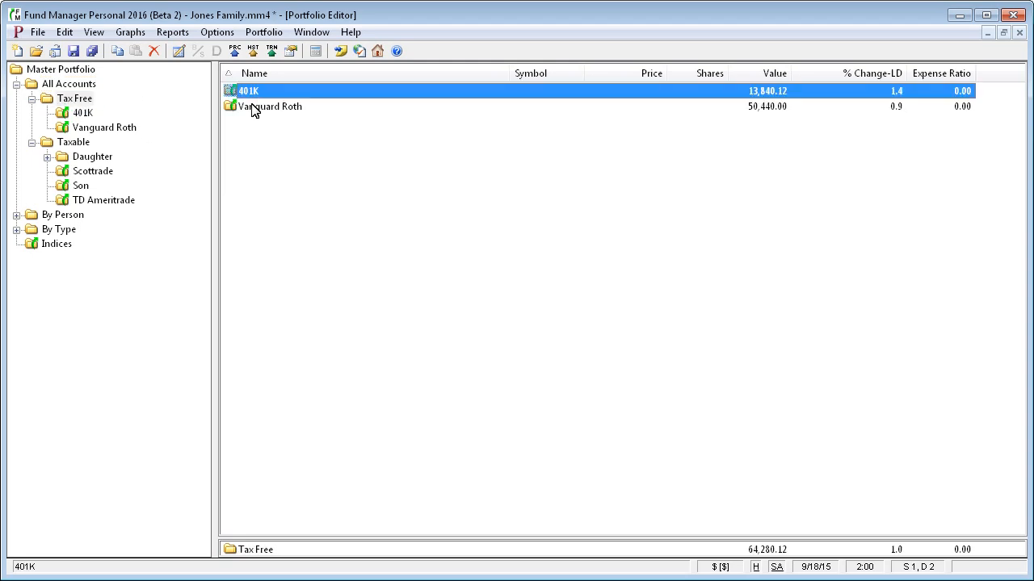
{"action": "left_click", "coordinate": [252, 109], "text": "shift"}
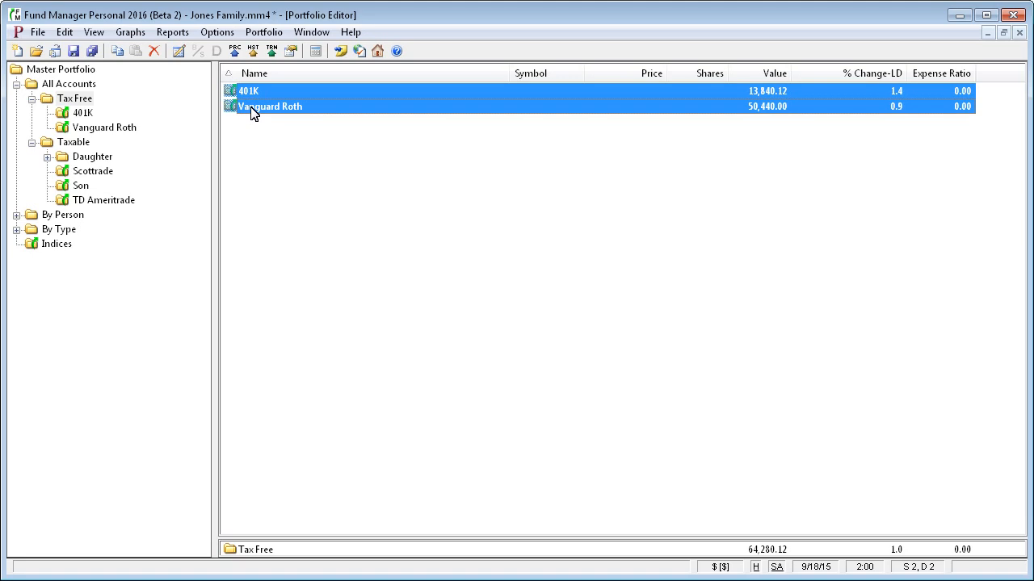
{"action": "left_click_drag", "start_coordinate": [253, 111], "coordinate": [84, 92]}
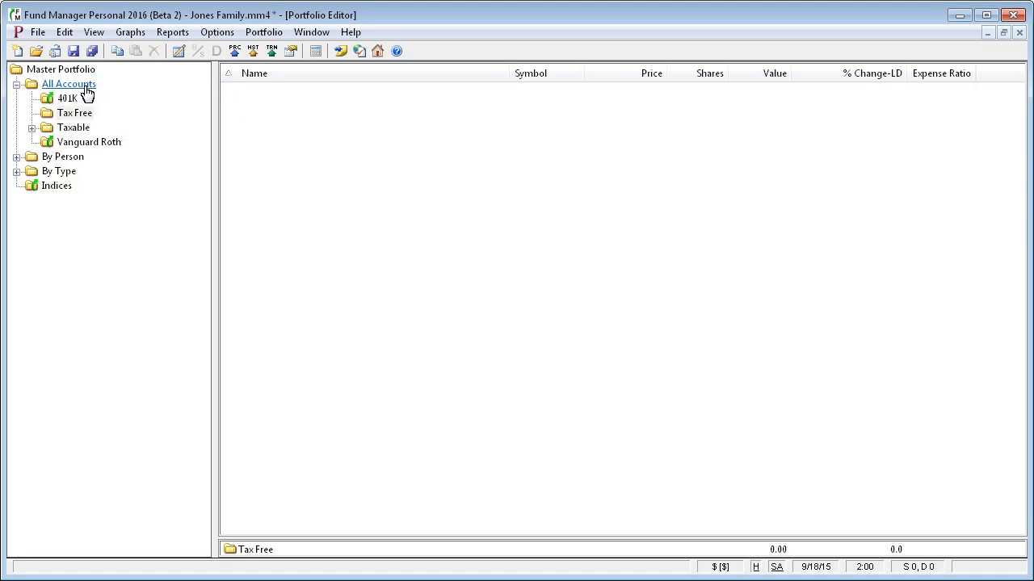
- Move Daughter, Scottrade, Son and TD Ameritrade from Taxable back to the All Accounts level
{"action": "double_click", "coordinate": [67, 133]}
{"action": "left_click", "coordinate": [253, 92]}
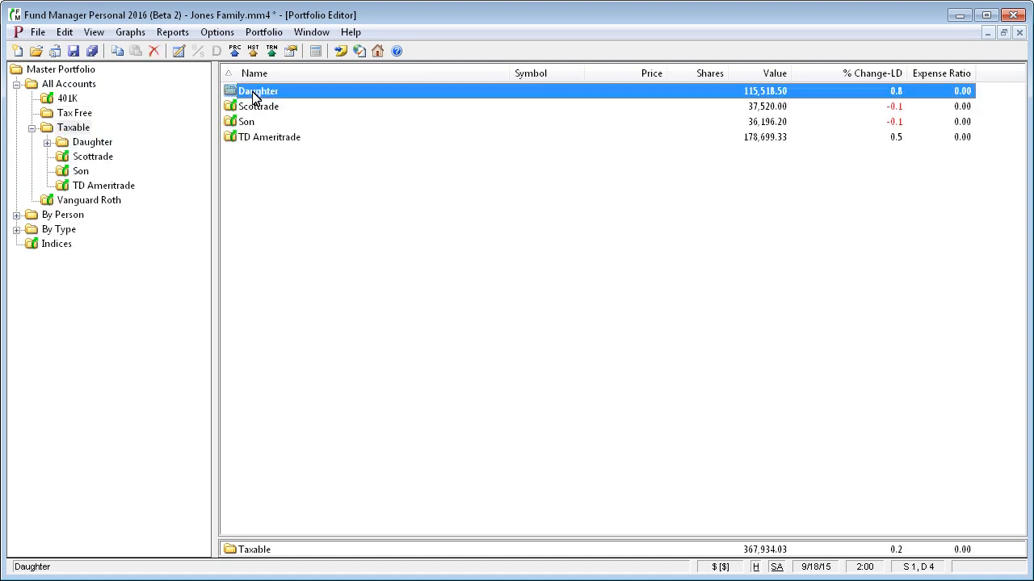
{"action": "left_click", "coordinate": [262, 142], "text": "shift"}
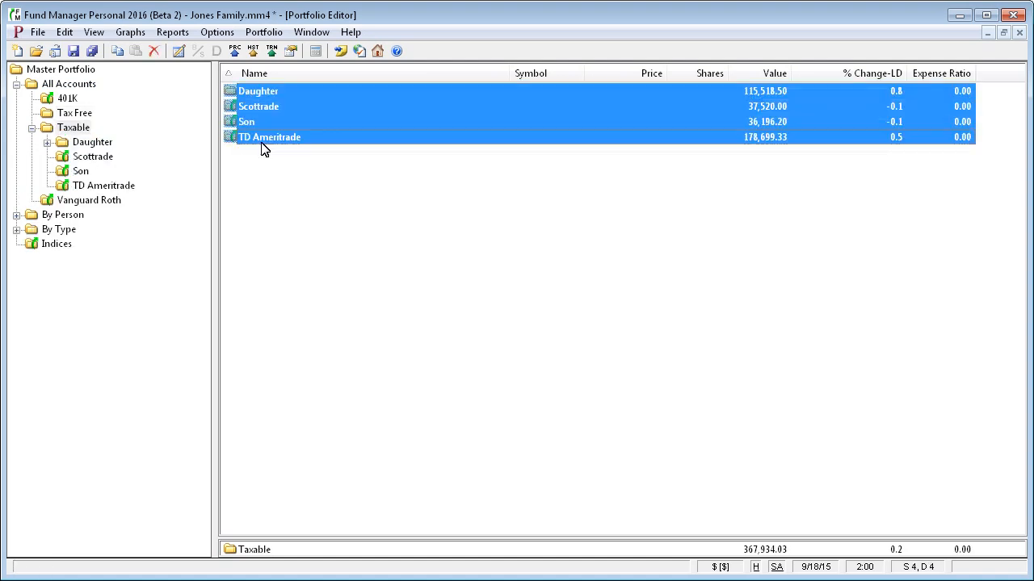
{"action": "left_click_drag", "start_coordinate": [262, 142], "coordinate": [84, 87]}
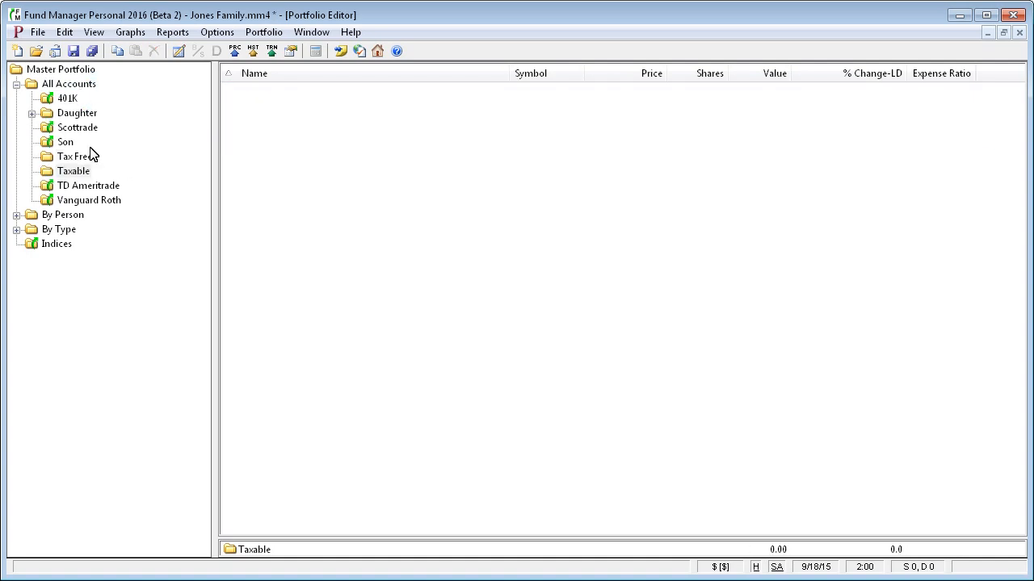
- Close the empty Tax Free and Taxable sub-portfolios under All Accounts, leaving All Accounts selected
{"action": "left_click", "coordinate": [69, 85]}
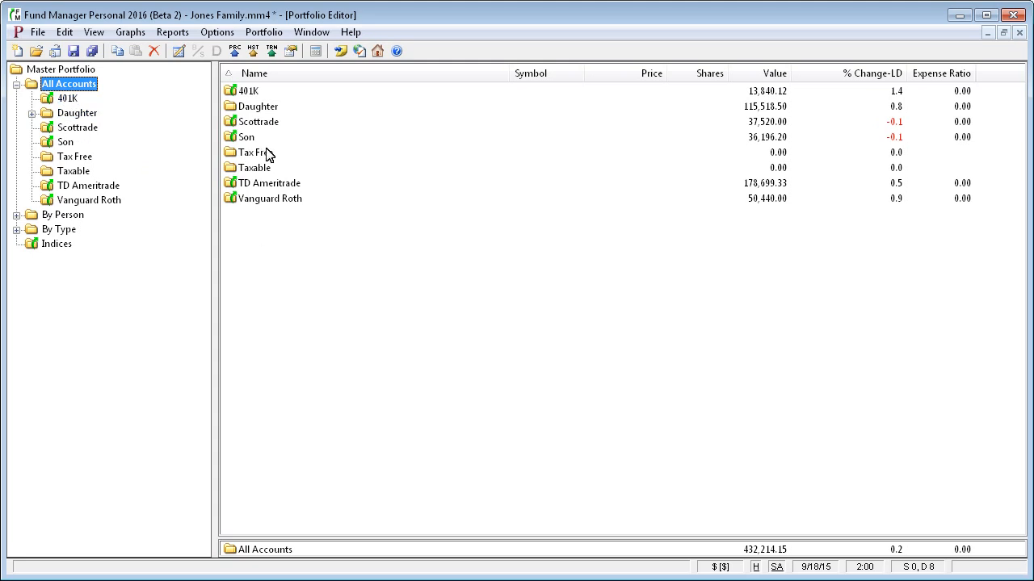
{"action": "left_click", "coordinate": [273, 188]}
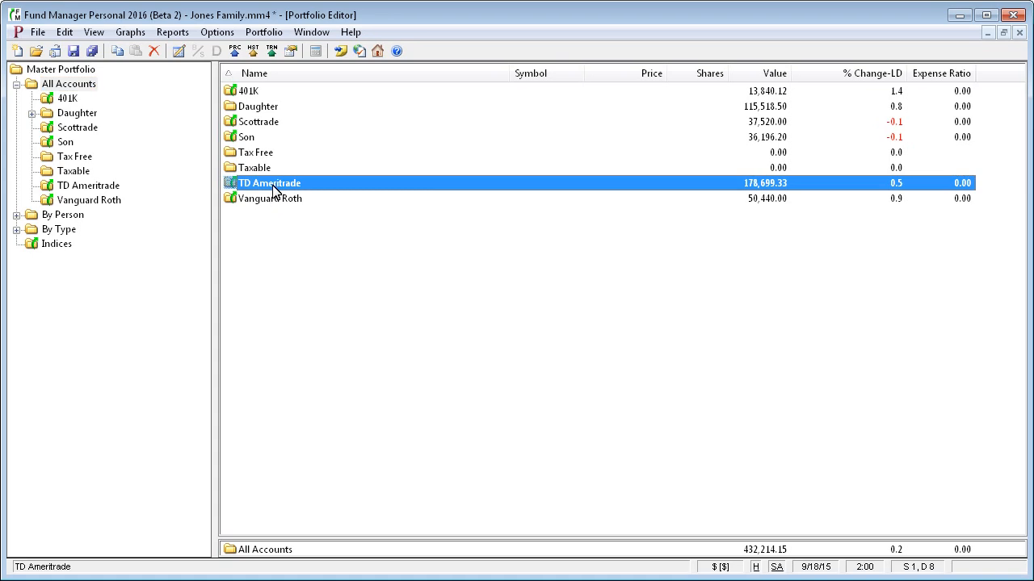
{"action": "mouse_move", "coordinate": [276, 189]}
{"action": "left_mouse_down"}
{"action": "mouse_move", "coordinate": [73, 231]}
{"action": "mouse_move", "coordinate": [70, 83]}
{"action": "mouse_move", "coordinate": [224, 186]}
{"action": "mouse_move", "coordinate": [278, 196]}
{"action": "left_mouse_up"}
{"action": "left_click", "coordinate": [77, 158]}
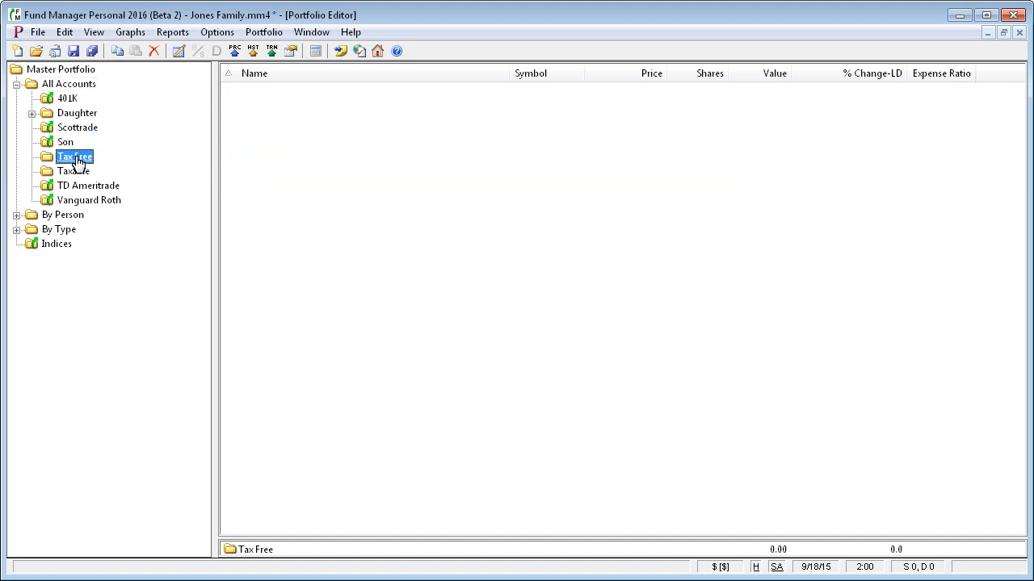
{"action": "left_click", "coordinate": [68, 85]}
{"action": "left_click", "coordinate": [243, 156]}
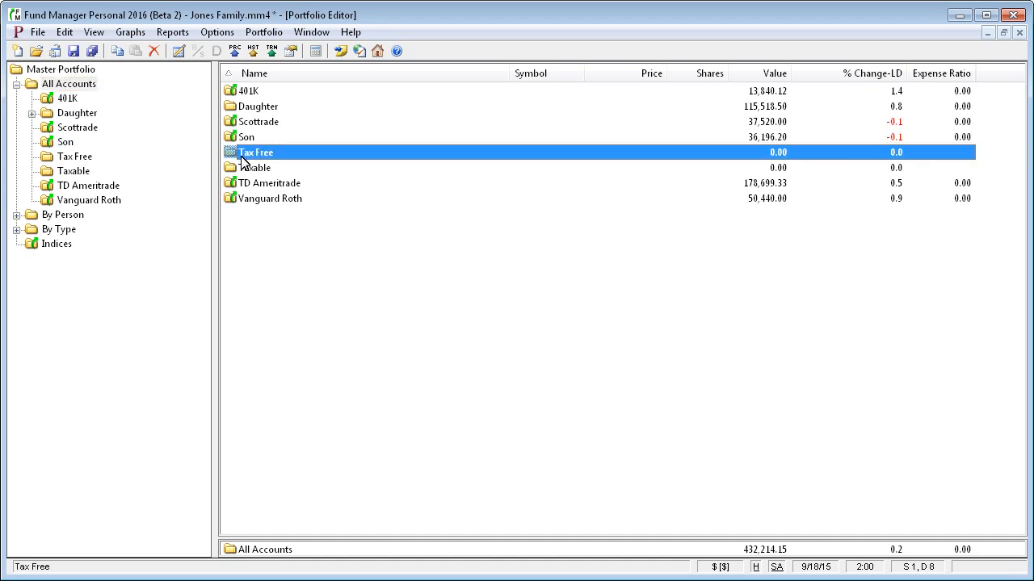
{"action": "left_click", "coordinate": [250, 169], "text": "shift"}
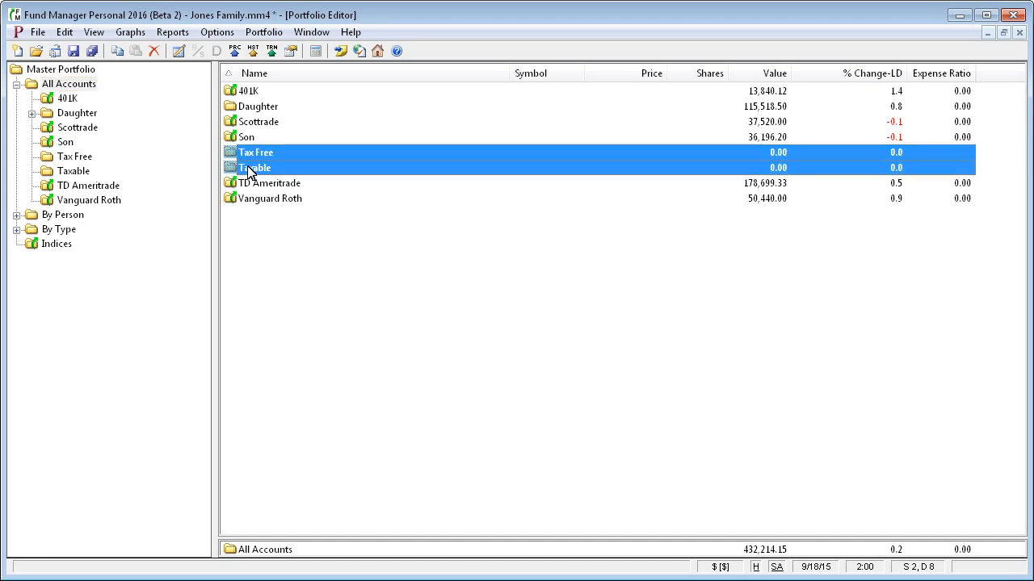
{"action": "right_click", "coordinate": [255, 170]}
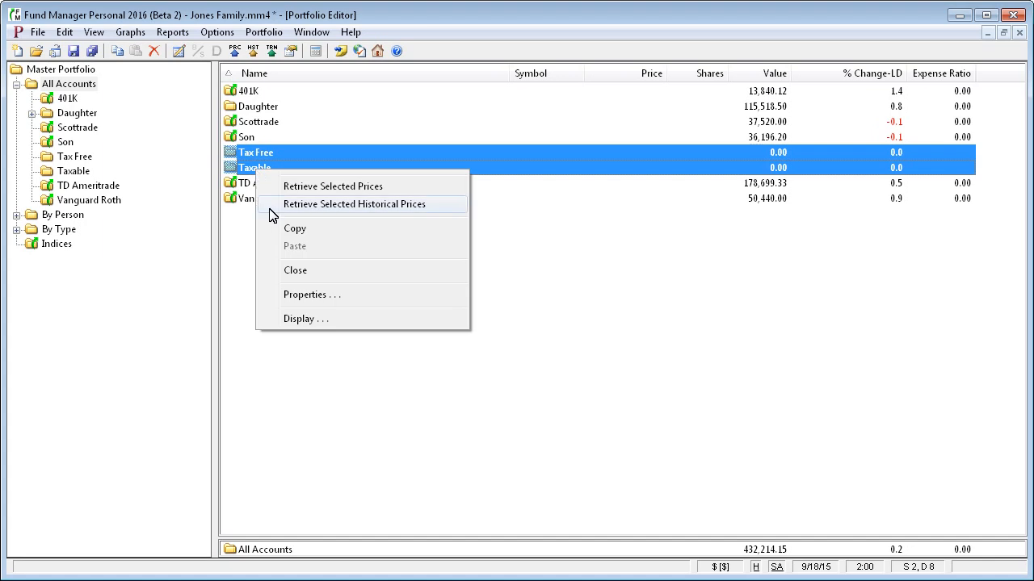
{"action": "left_click", "coordinate": [296, 272]}
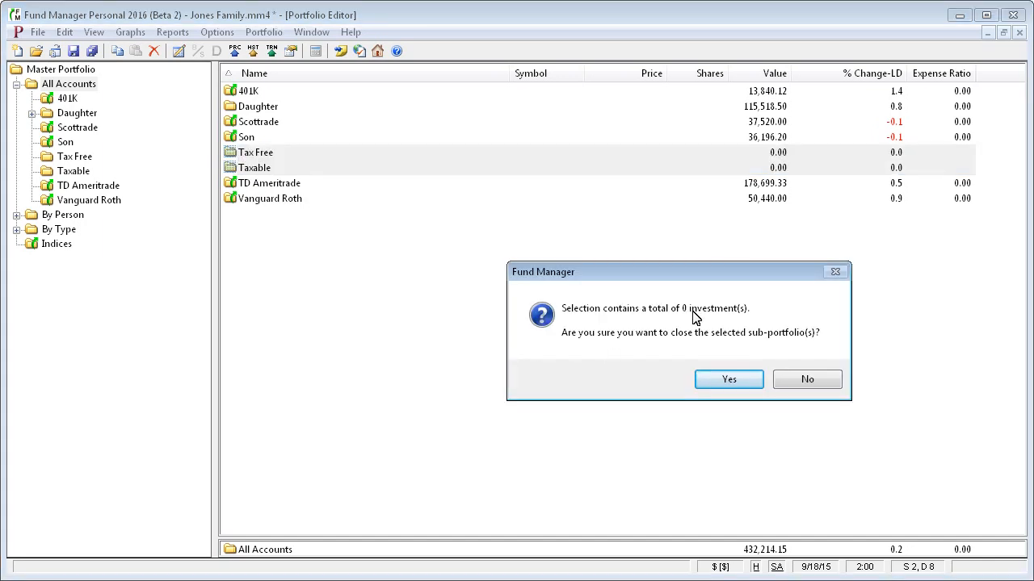
{"action": "left_click", "coordinate": [743, 381]}
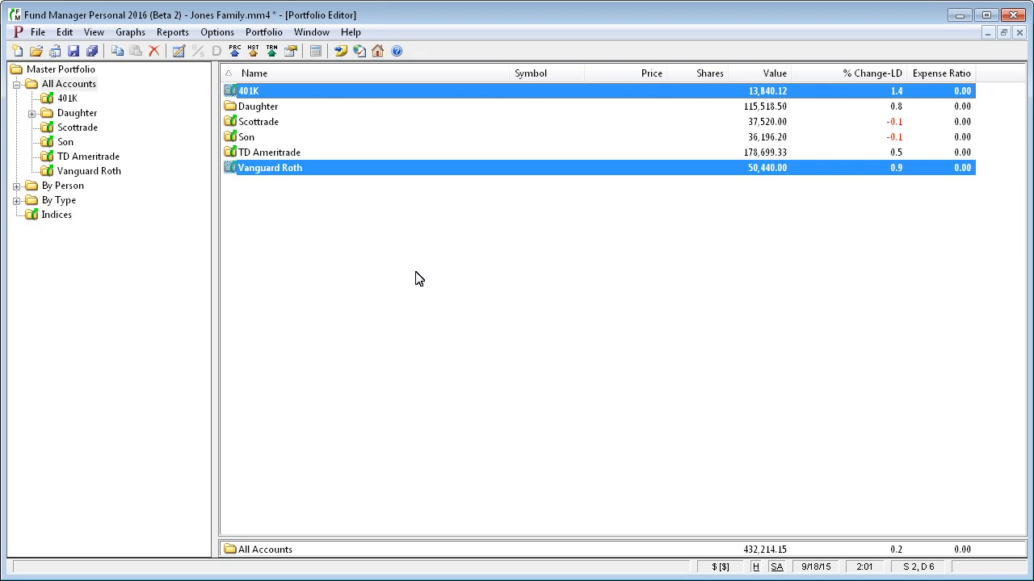
{"action": "left_click", "coordinate": [69, 85]}
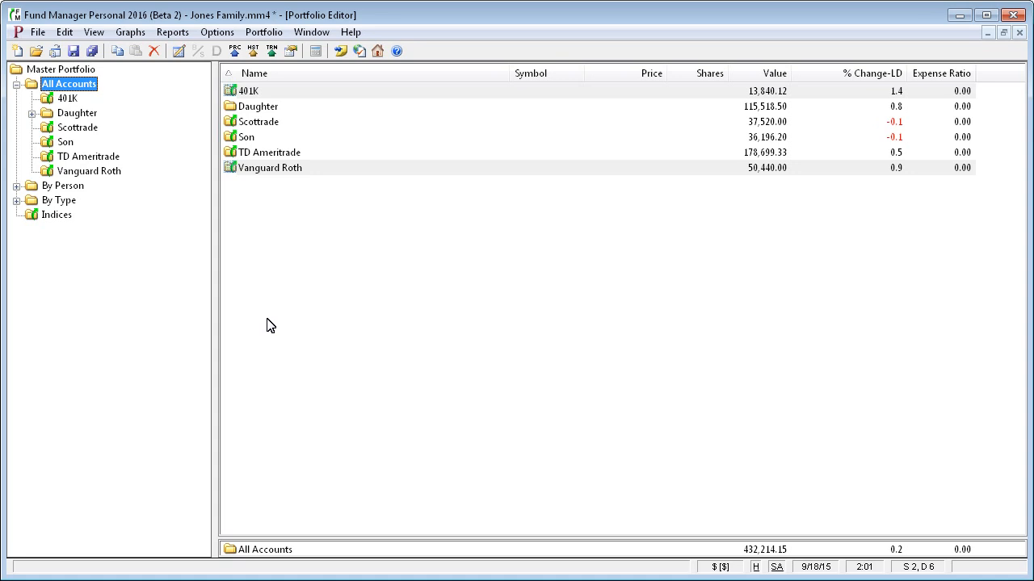
- View the Indices sub-portfolio, and expand By Person, By Type and both groups inside By Person
{"action": "left_click", "coordinate": [55, 215]}
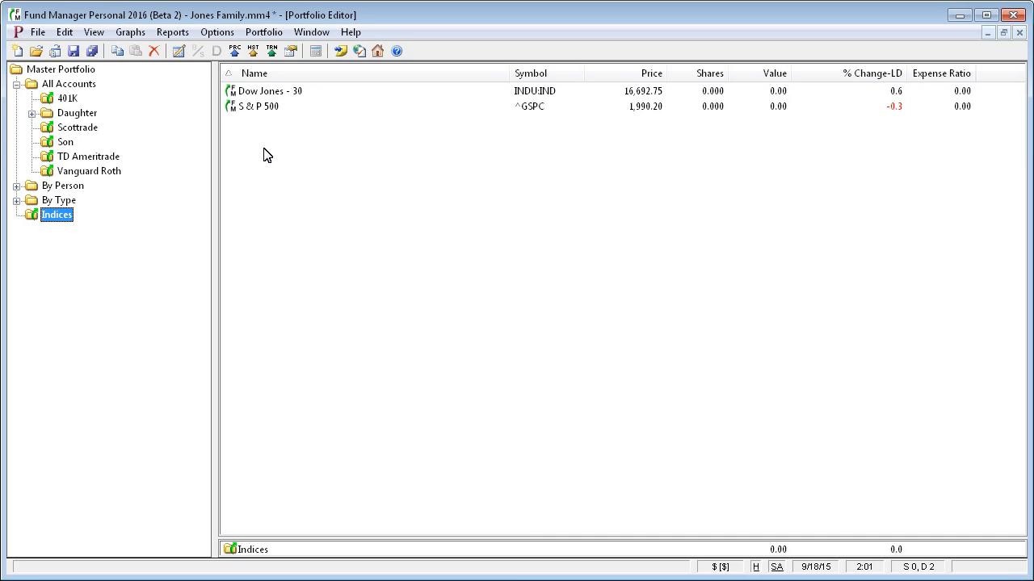
{"action": "left_click", "coordinate": [16, 186]}
{"action": "left_click", "coordinate": [16, 229]}
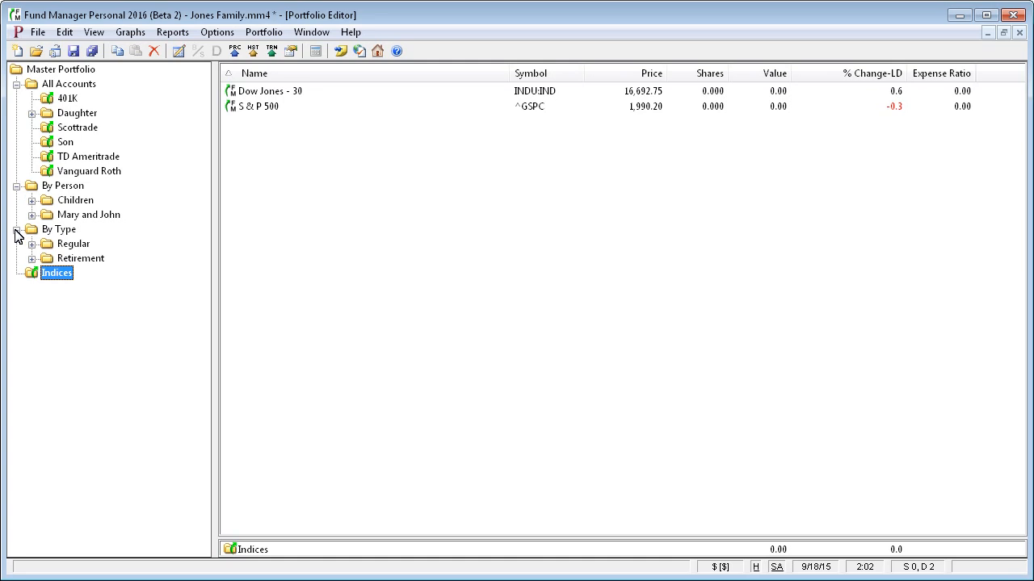
{"action": "left_click", "coordinate": [32, 200]}
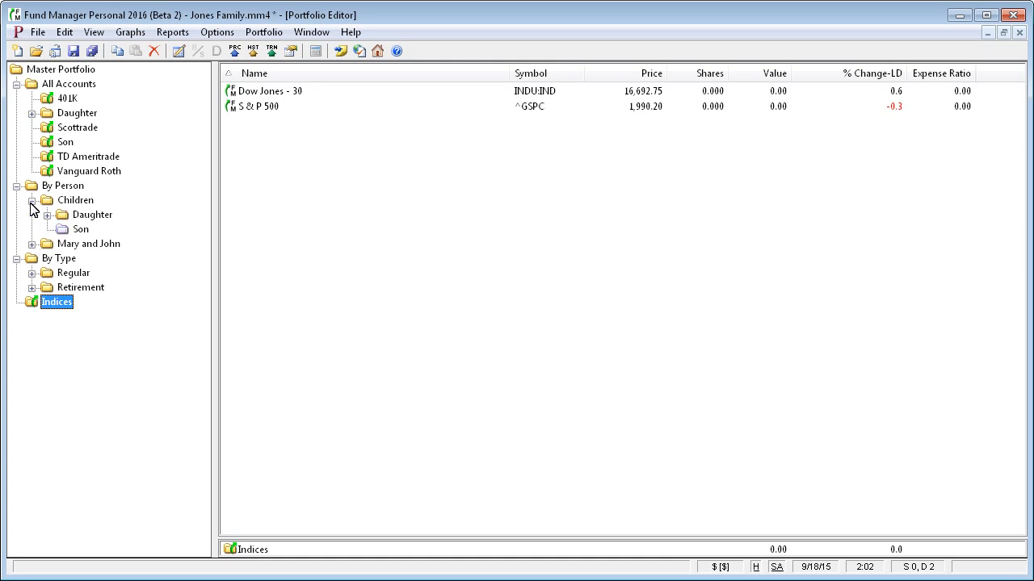
{"action": "left_click", "coordinate": [32, 244]}
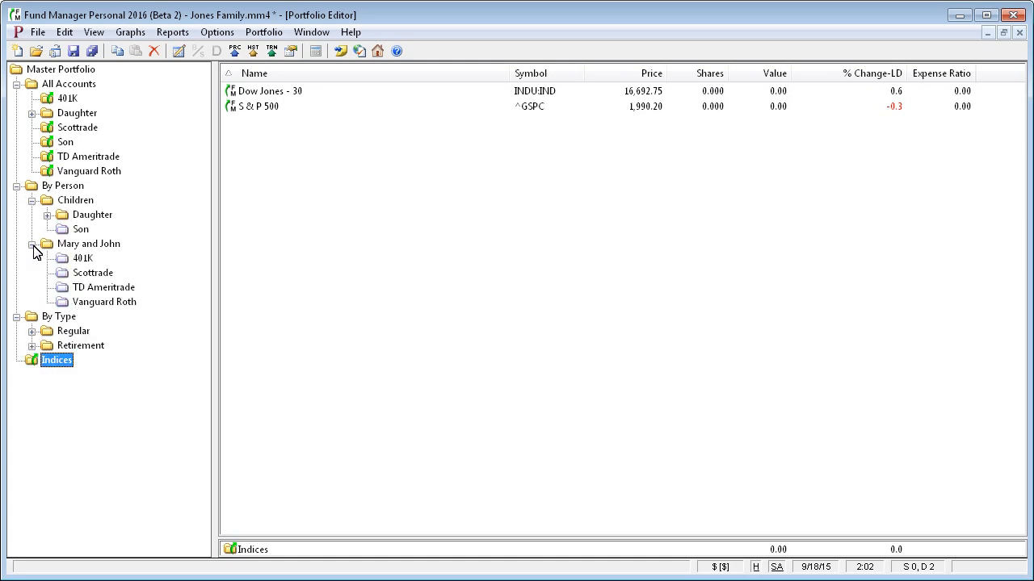
- Inspect the holdings and portfolio properties of the linked 401K under the couple's group in By Person, leaving its settings unchanged
{"action": "left_click", "coordinate": [83, 260]}
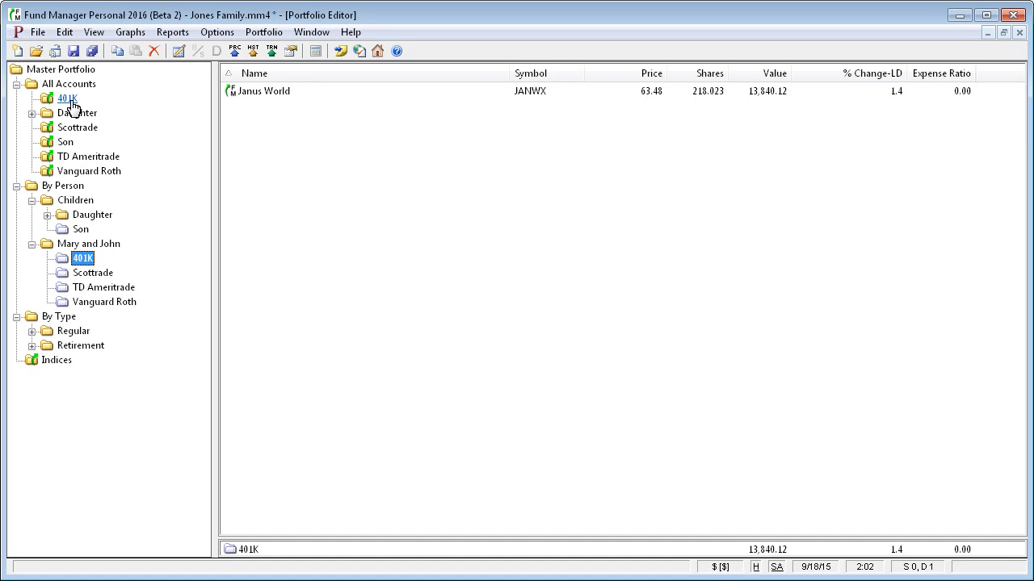
{"action": "right_click", "coordinate": [84, 259]}
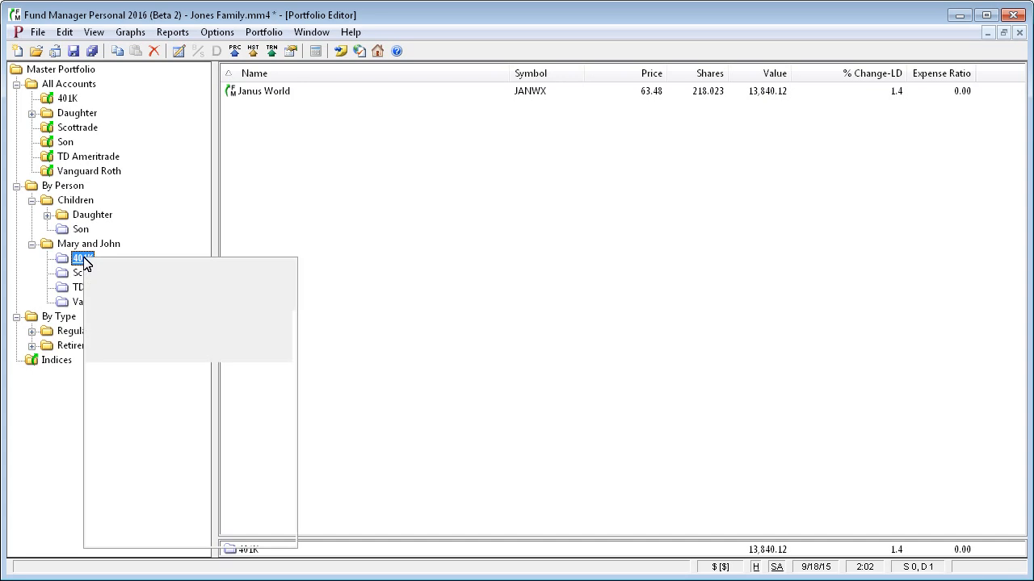
{"action": "left_click", "coordinate": [150, 329]}
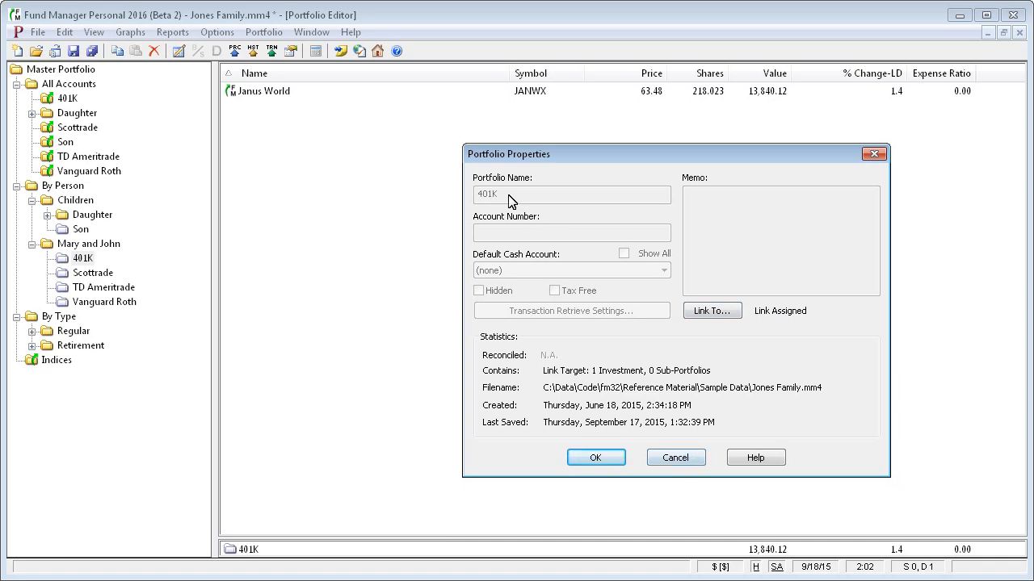
{"action": "left_click", "coordinate": [673, 459]}
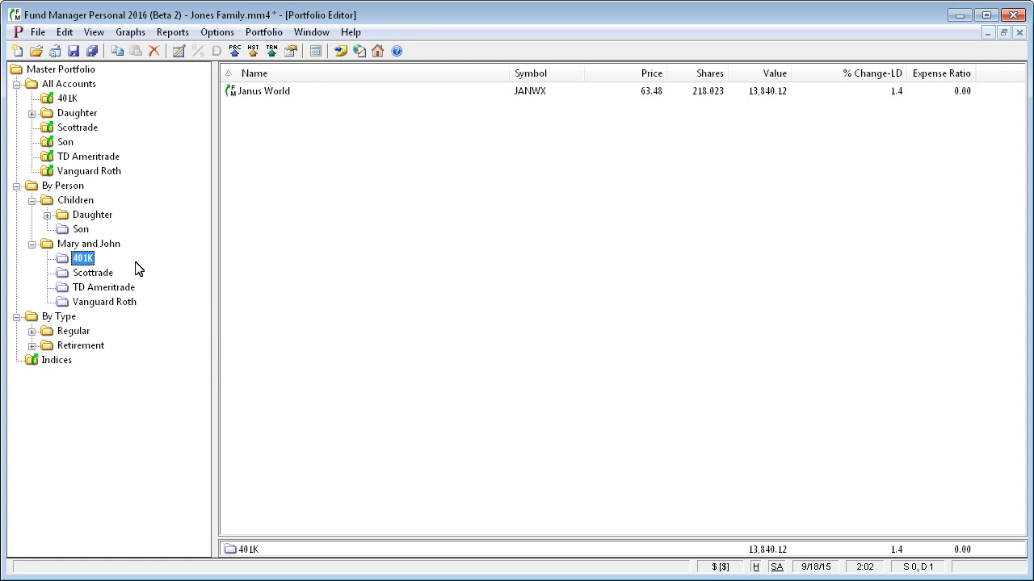
- Collapse By Person, expand Retirement and Regular under By Type, and compare Regular's contents with the expanded Daughter group in All Accounts
{"action": "left_click", "coordinate": [16, 186]}
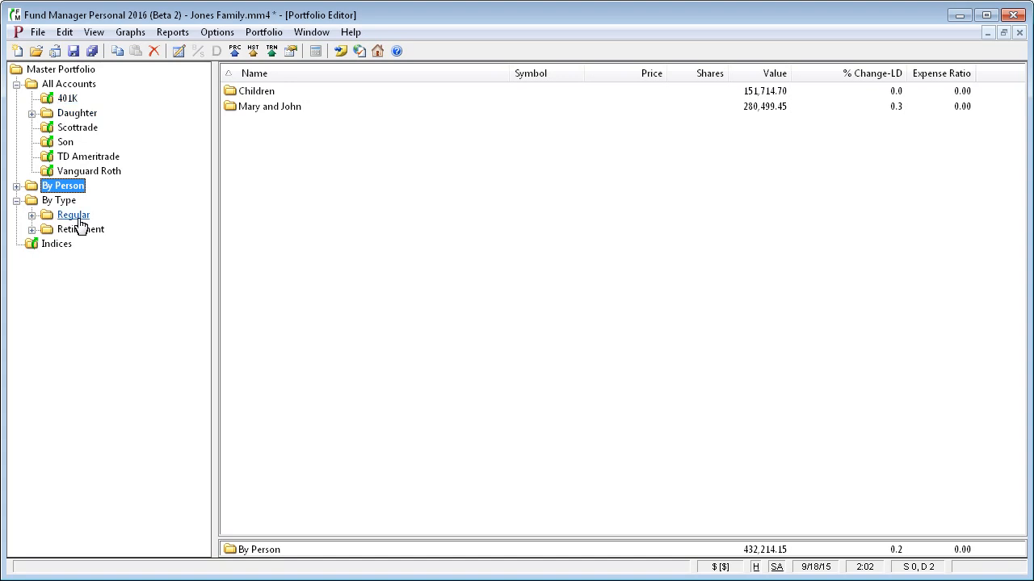
{"action": "left_click", "coordinate": [32, 229]}
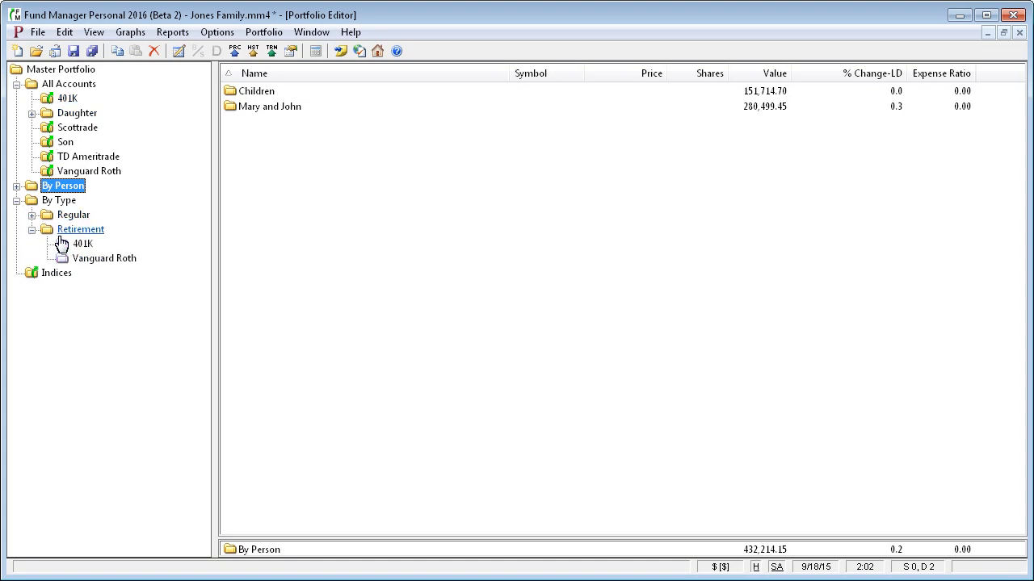
{"action": "left_click", "coordinate": [32, 215]}
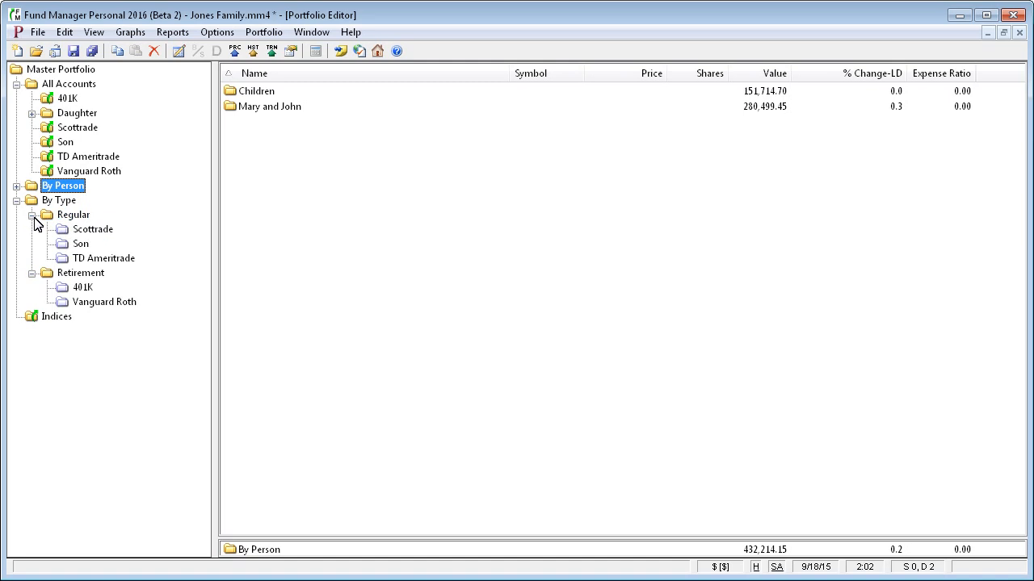
{"action": "left_click", "coordinate": [66, 218]}
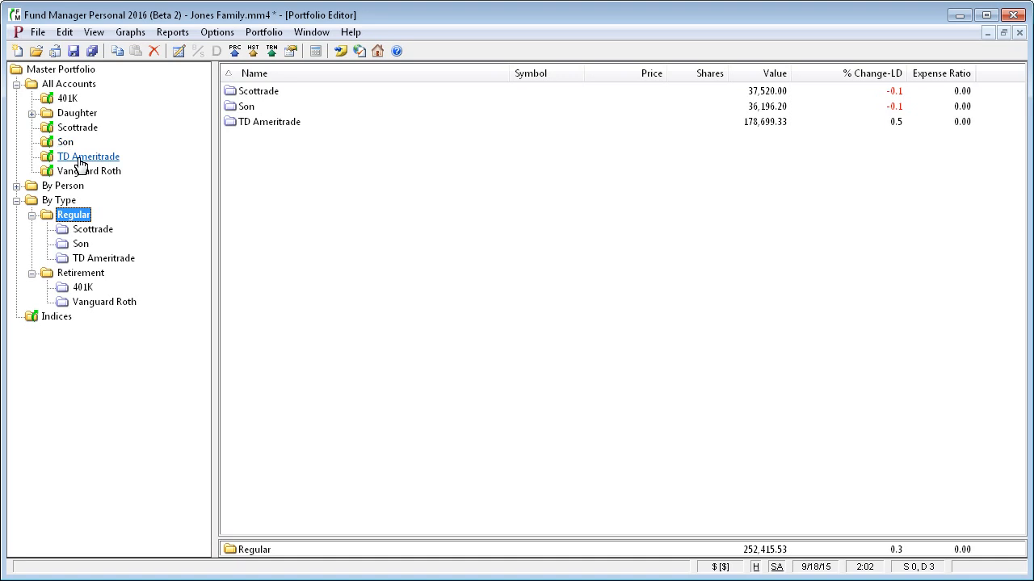
{"action": "left_click", "coordinate": [31, 113]}
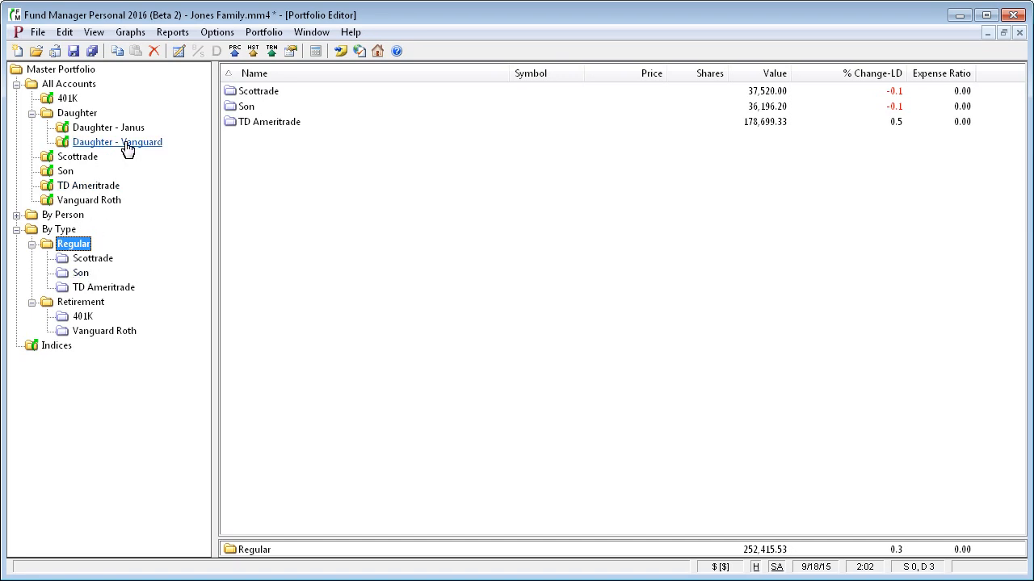
- Create a sub-portfolio under By Type's Regular group that links to Daughter - Janus in All Accounts
{"action": "right_click", "coordinate": [78, 251]}
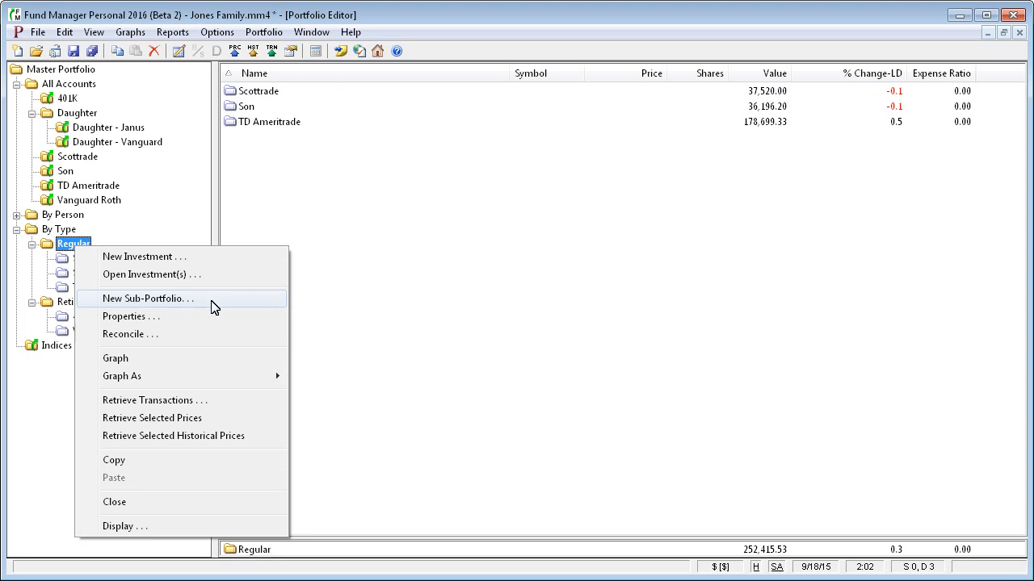
{"action": "left_click", "coordinate": [212, 300]}
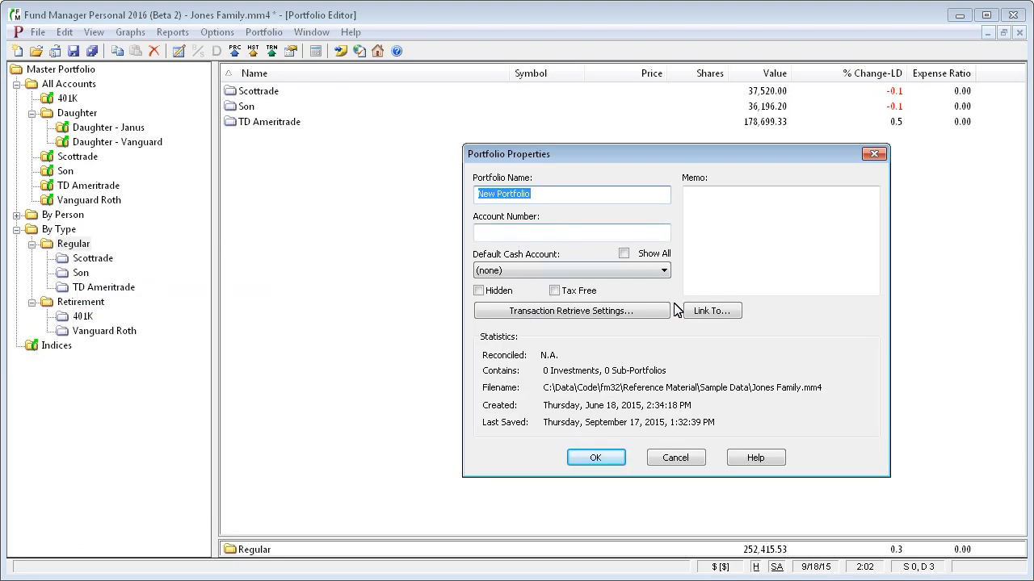
{"action": "left_click", "coordinate": [715, 314]}
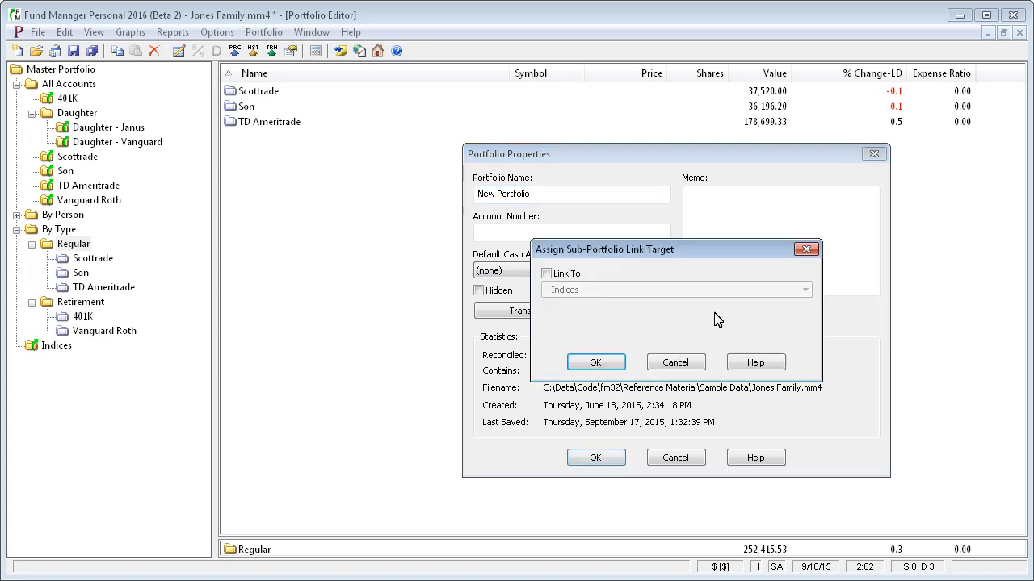
{"action": "left_click", "coordinate": [569, 280]}
{"action": "left_click", "coordinate": [612, 292]}
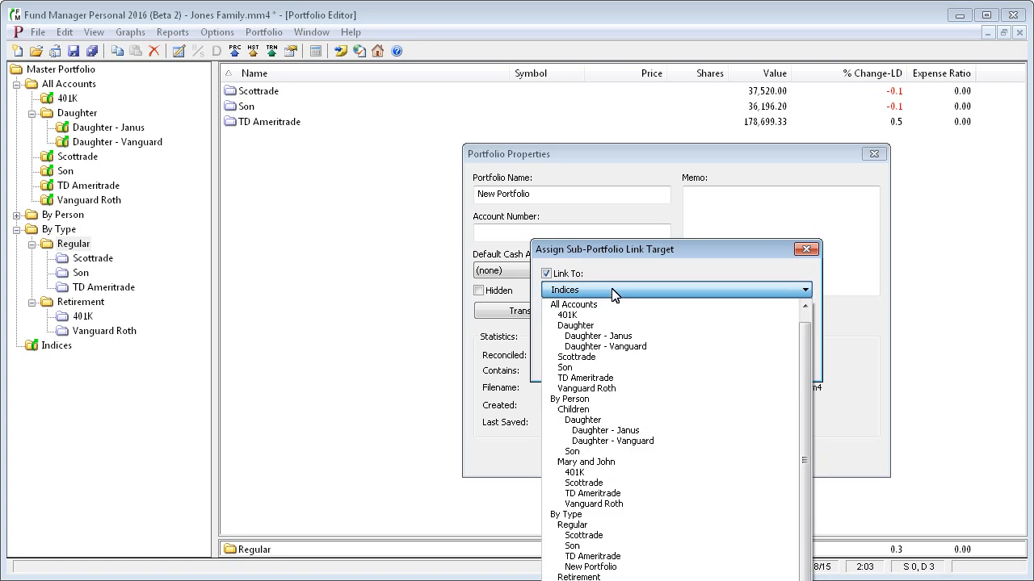
{"action": "left_click", "coordinate": [619, 340]}
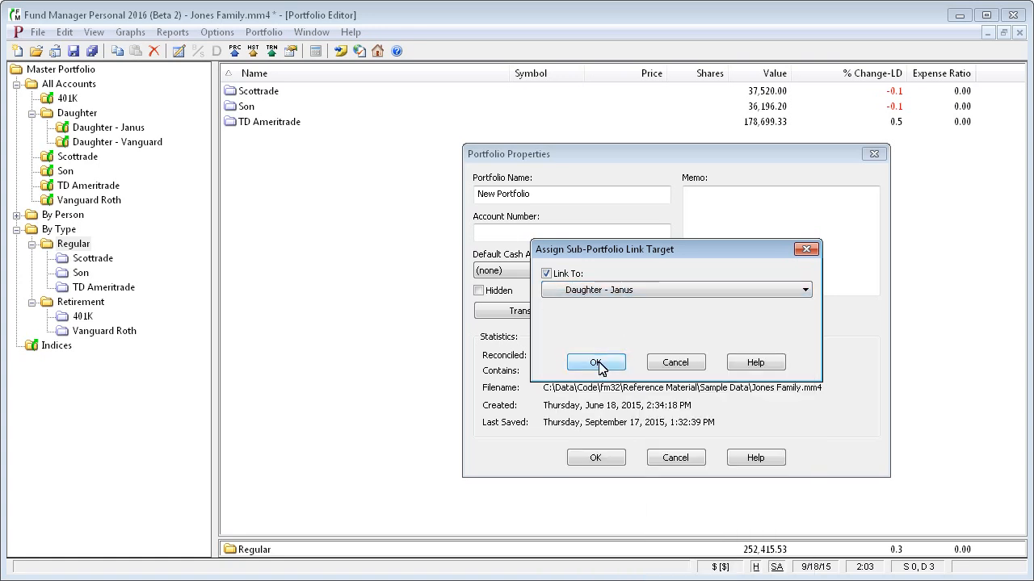
{"action": "left_click", "coordinate": [596, 364]}
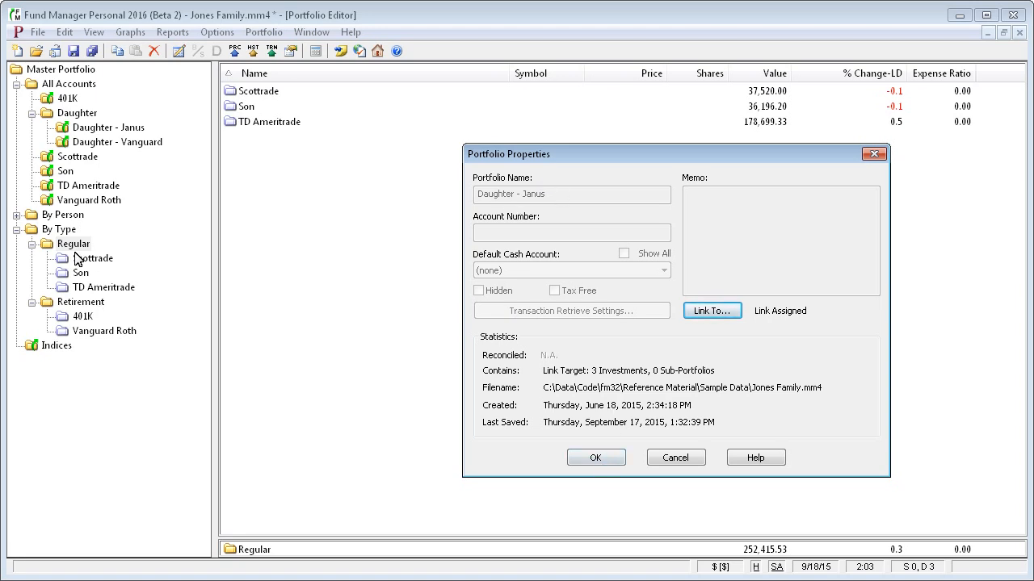
{"action": "left_click", "coordinate": [607, 459]}
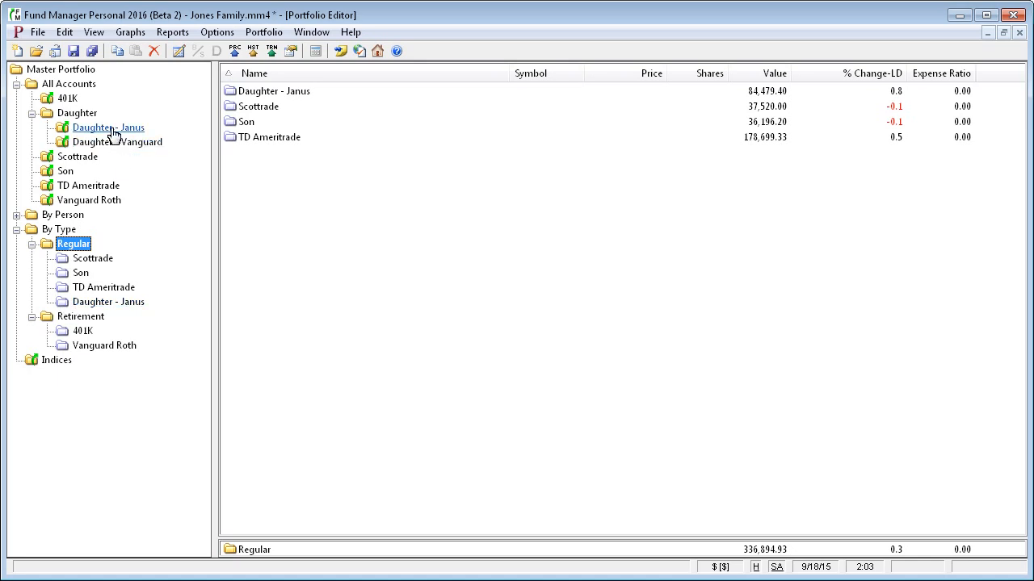
- Compare the linked Daughter - Janus holdings with the original account, and collapse the By Type and Daughter groups
{"action": "left_click", "coordinate": [89, 303]}
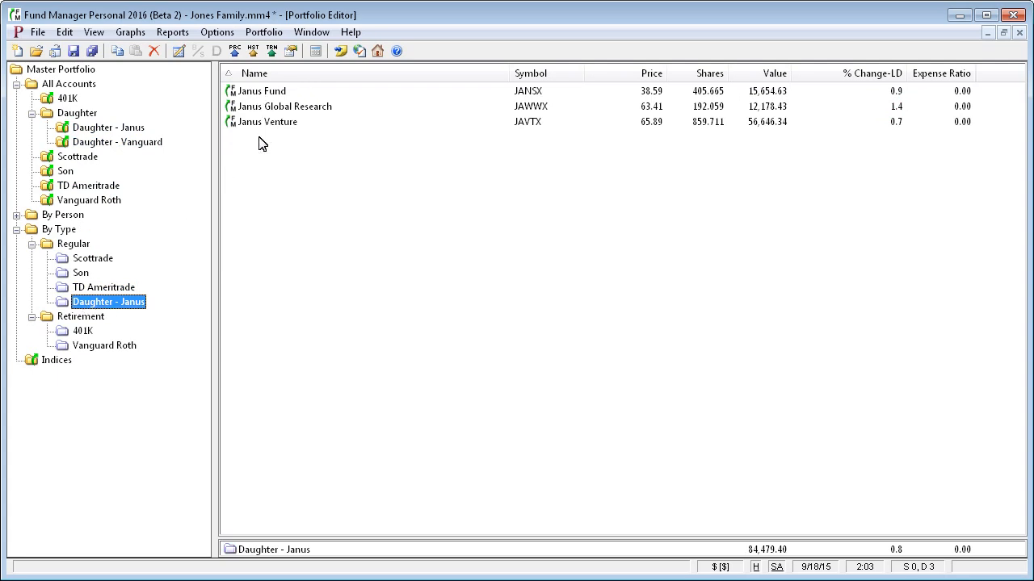
{"action": "left_click", "coordinate": [98, 131]}
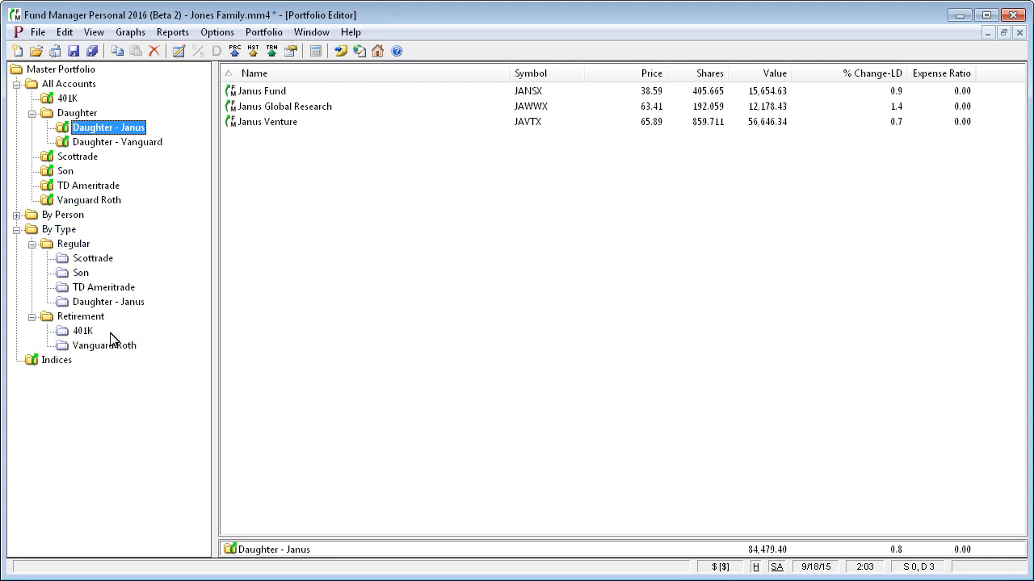
{"action": "left_click", "coordinate": [105, 302]}
{"action": "left_click", "coordinate": [16, 229]}
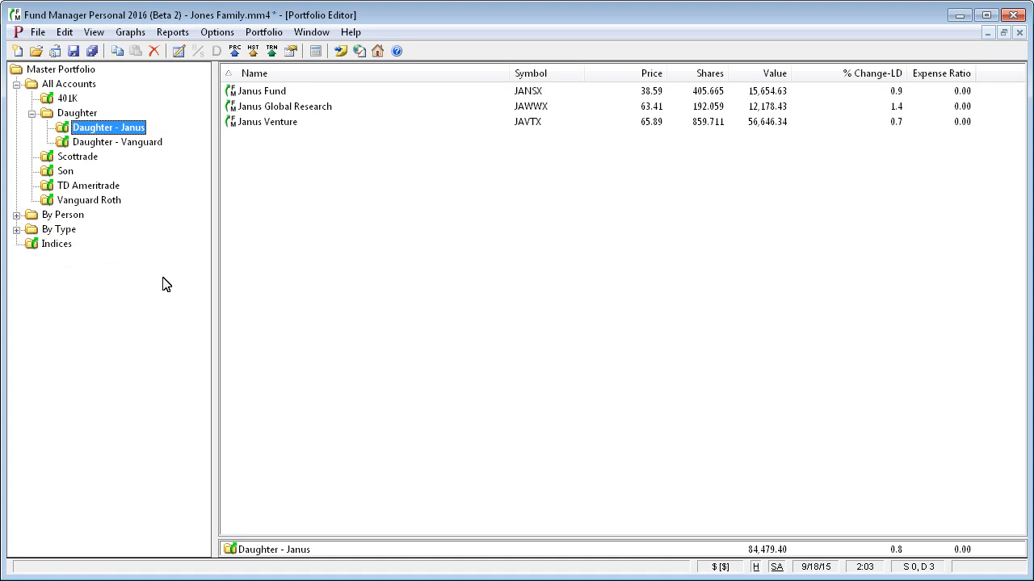
{"action": "left_click", "coordinate": [31, 114]}
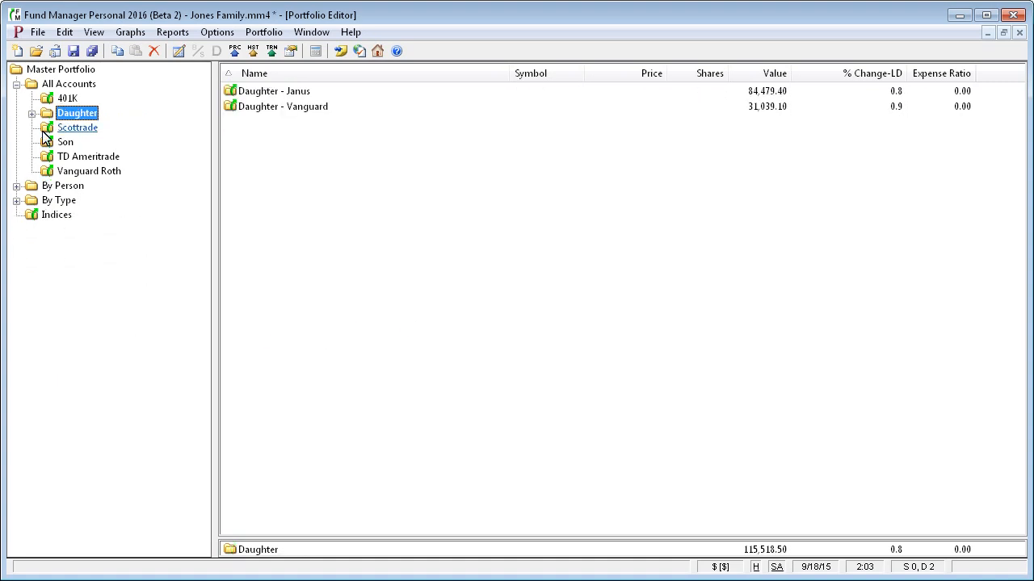
- Mark the TD Ameritrade account under All Accounts as Hidden in its portfolio properties
{"action": "left_click", "coordinate": [91, 159]}
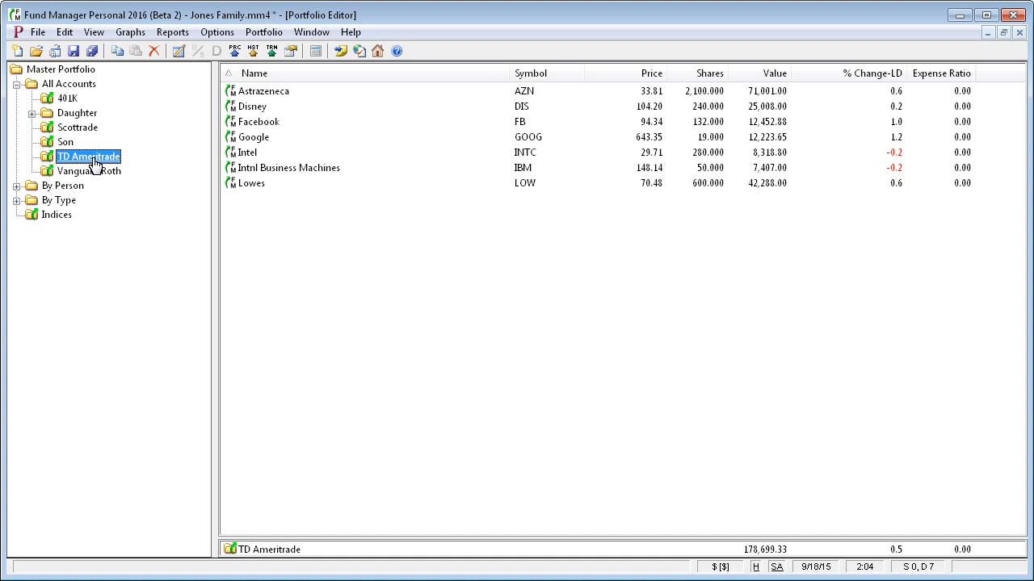
{"action": "right_click", "coordinate": [94, 163]}
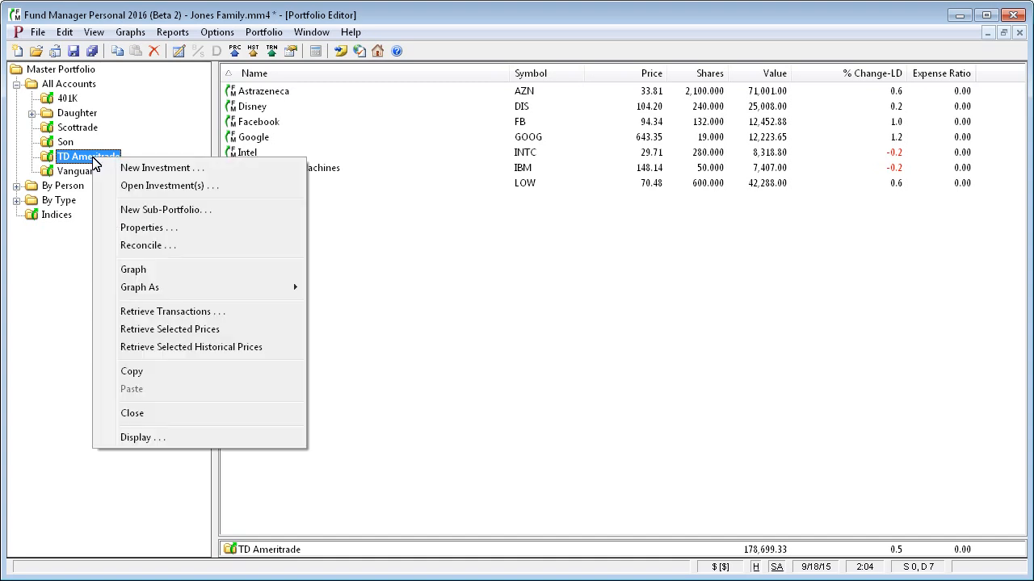
{"action": "left_click", "coordinate": [141, 229]}
{"action": "left_click", "coordinate": [478, 292]}
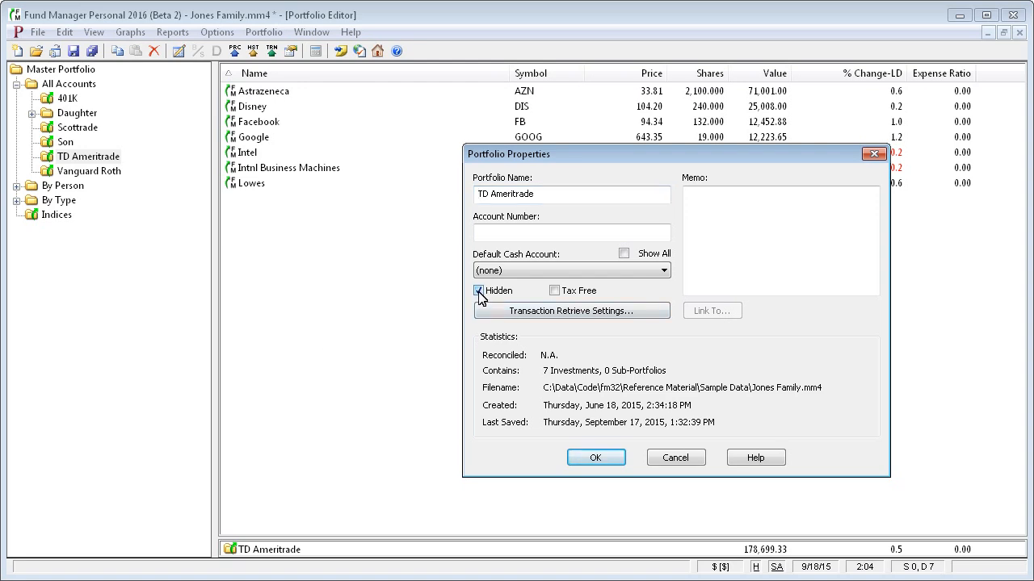
{"action": "left_click", "coordinate": [534, 194]}
{"action": "left_click", "coordinate": [598, 458]}
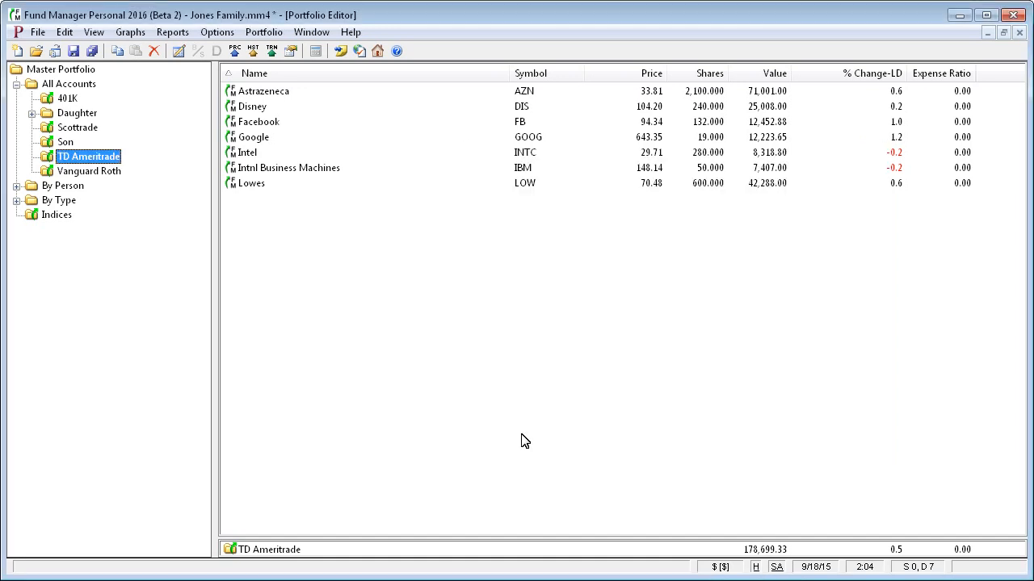
- Turn the display of hidden investments and portfolios off and back on
{"action": "left_click", "coordinate": [99, 34]}
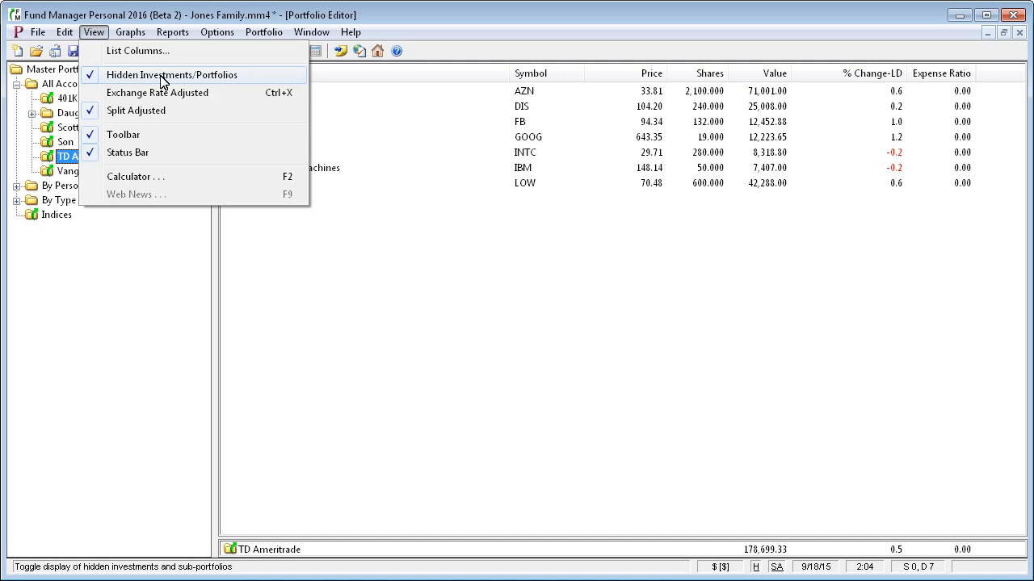
{"action": "left_click", "coordinate": [253, 77]}
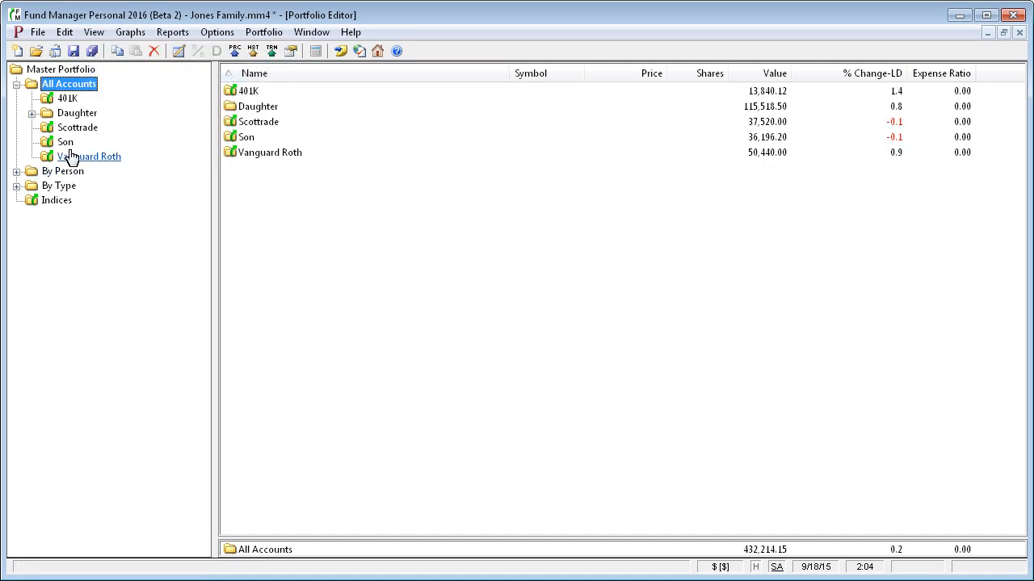
{"action": "left_click", "coordinate": [94, 32]}
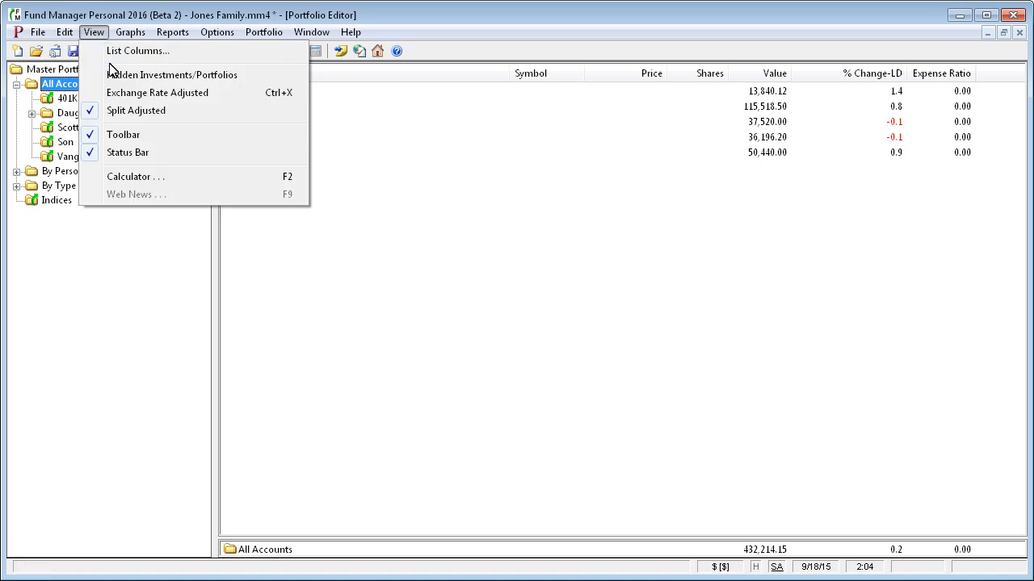
{"action": "left_click", "coordinate": [133, 76]}
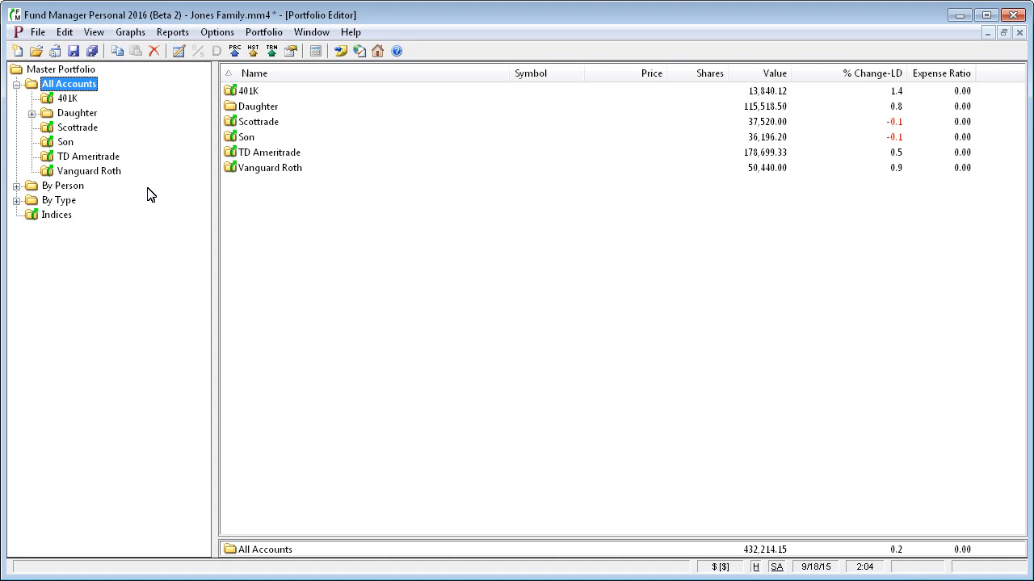
- Collapse and re-expand All Accounts, and view the holdings of the Son account
{"action": "left_click", "coordinate": [17, 84]}
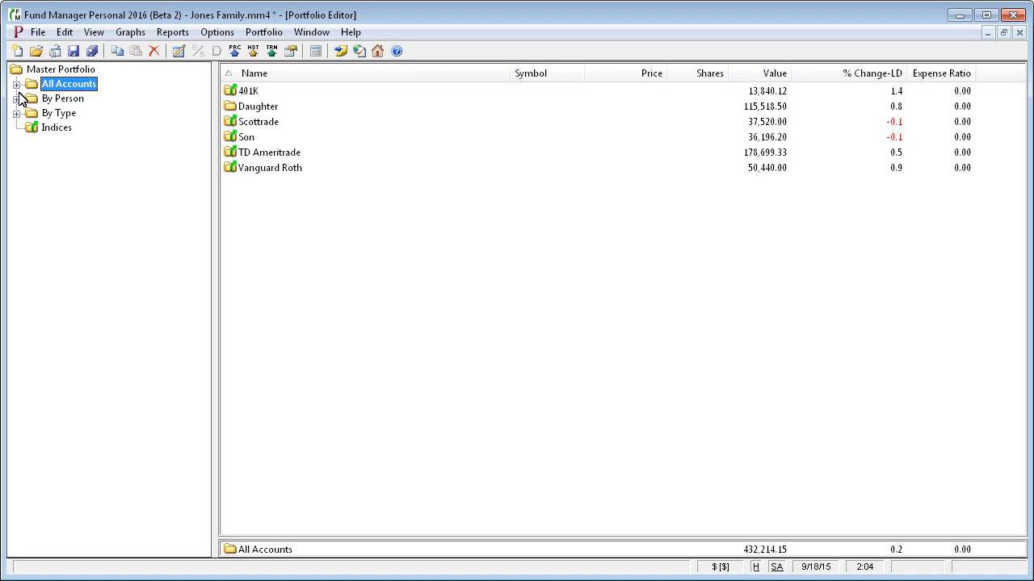
{"action": "left_click", "coordinate": [17, 84]}
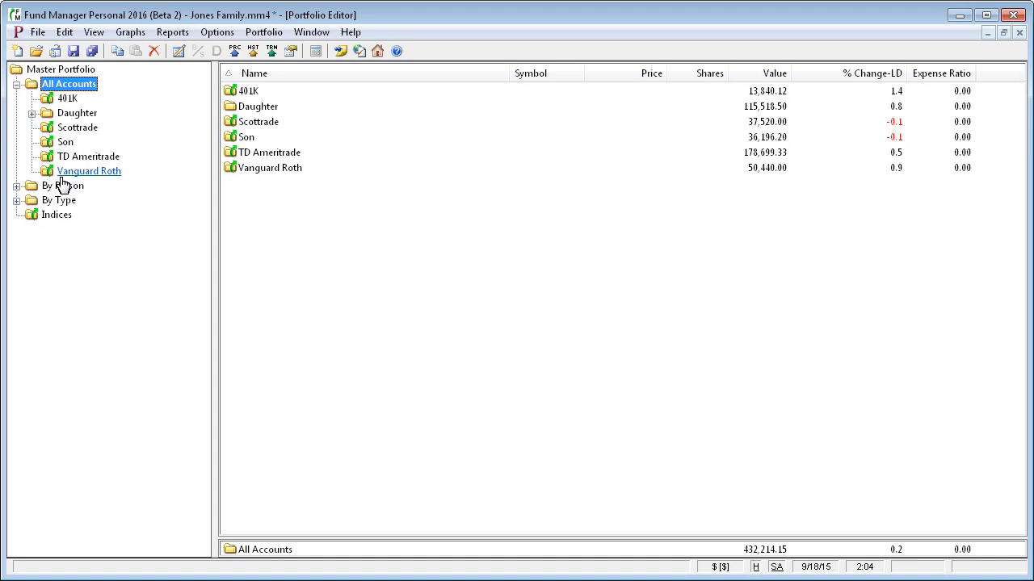
{"action": "left_click", "coordinate": [65, 143]}
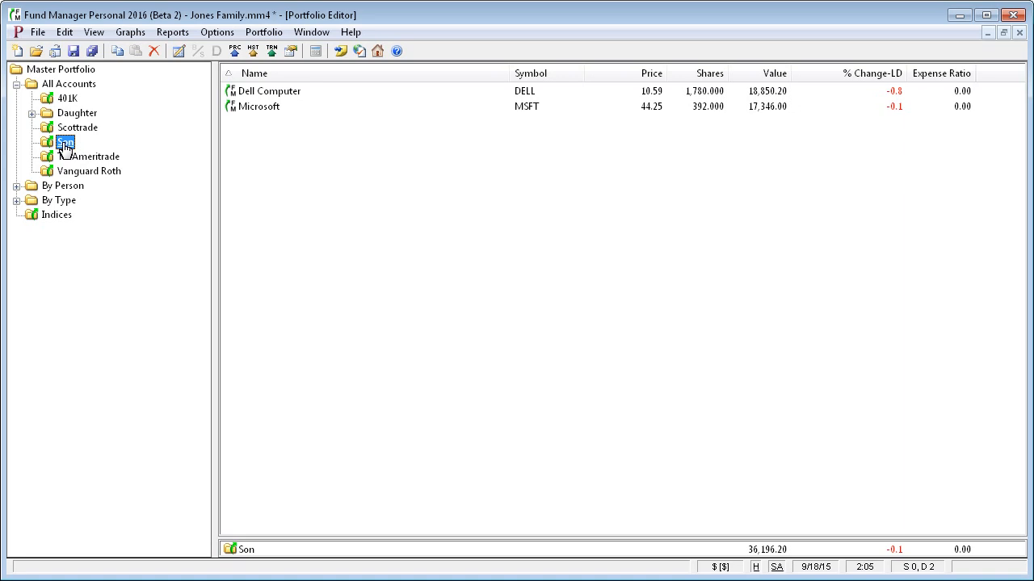
- Permanently close the Son sub-portfolio under All Accounts and accept un-linking its linked sub-portfolios in Children and Regular
{"action": "right_click", "coordinate": [64, 146]}
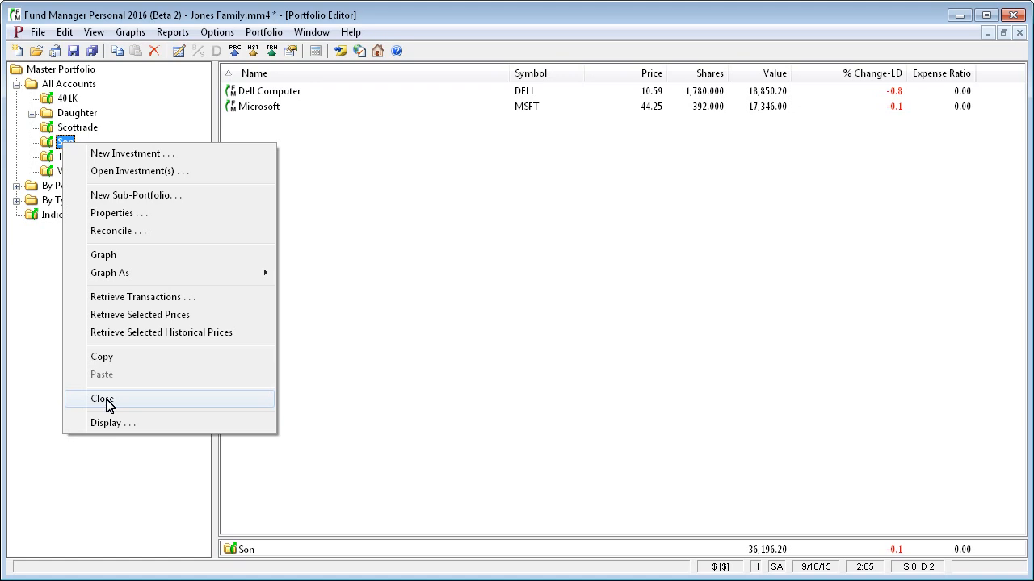
{"action": "left_click", "coordinate": [357, 289]}
{"action": "left_click", "coordinate": [67, 144]}
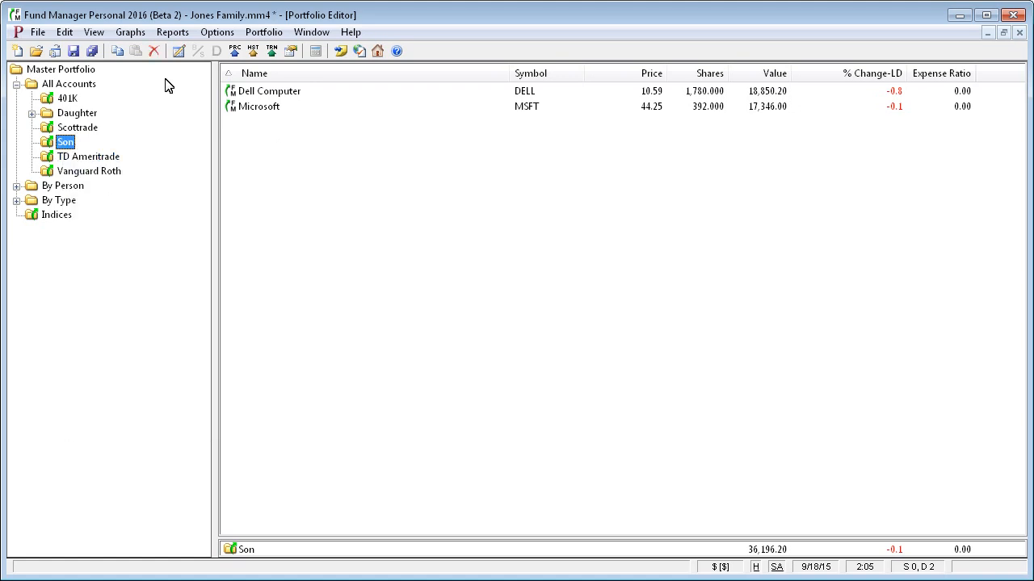
{"action": "left_click", "coordinate": [63, 33]}
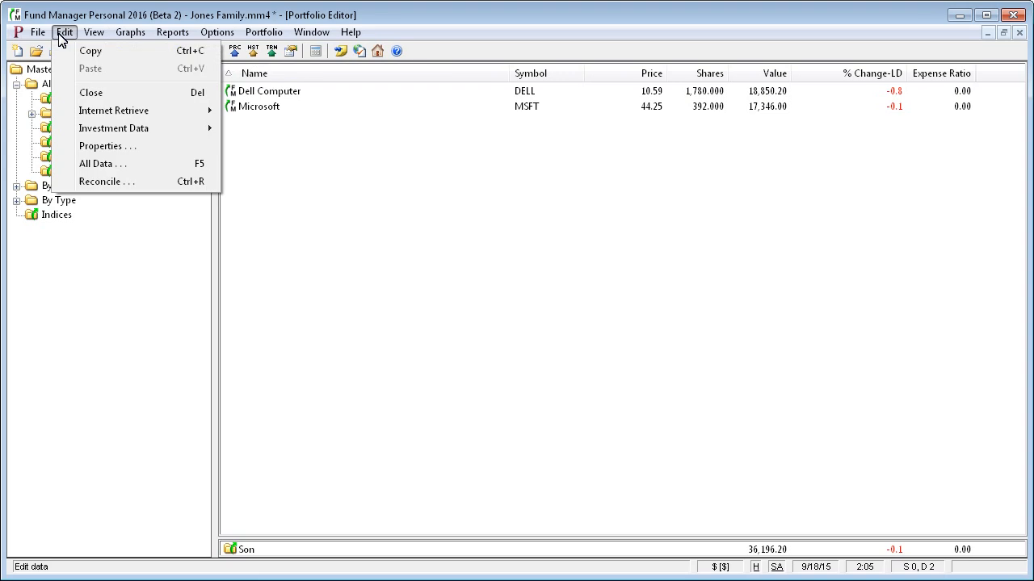
{"action": "left_click", "coordinate": [85, 93]}
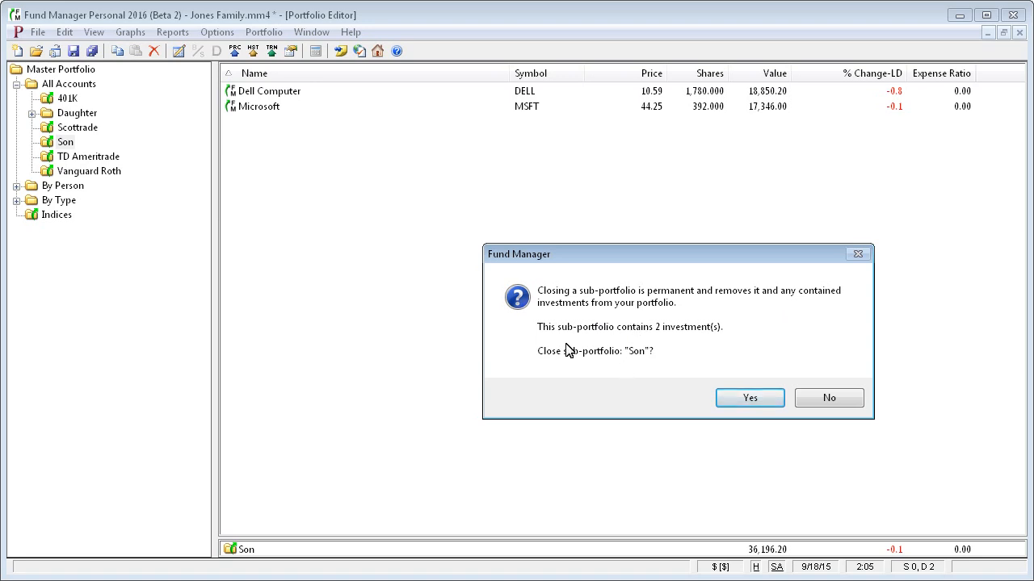
{"action": "left_click", "coordinate": [749, 399]}
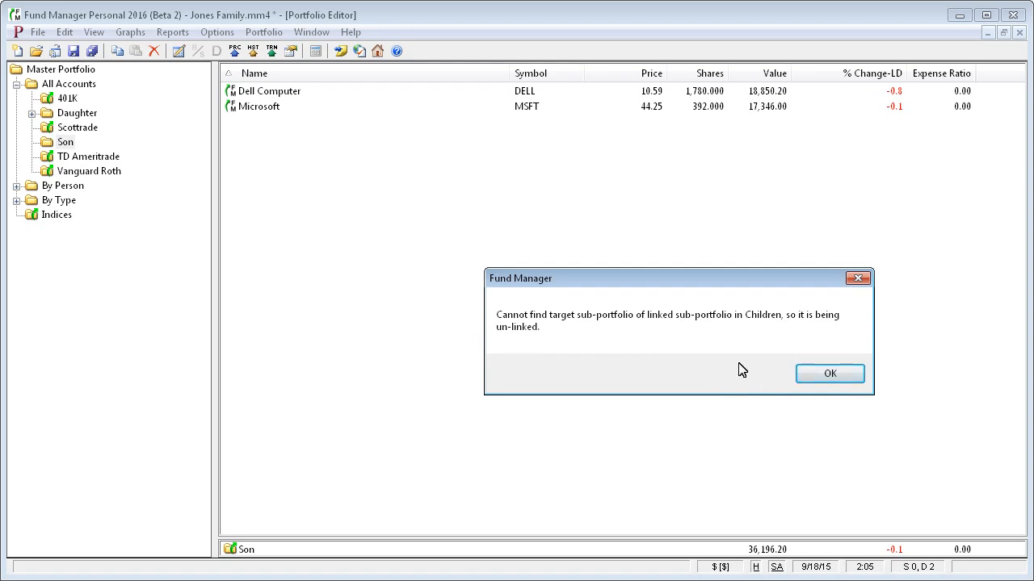
{"action": "left_click", "coordinate": [831, 378]}
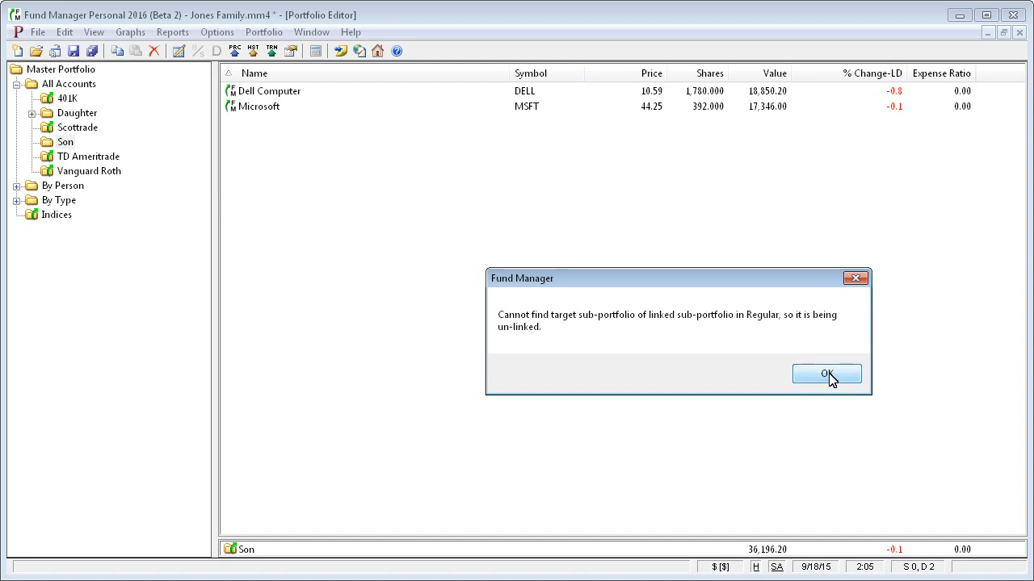
{"action": "left_click", "coordinate": [830, 378]}
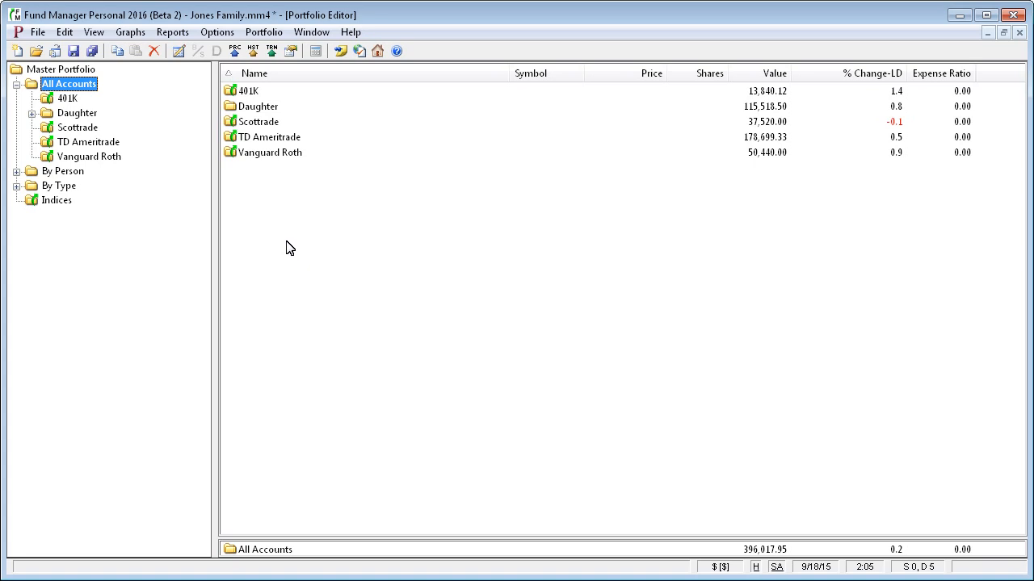